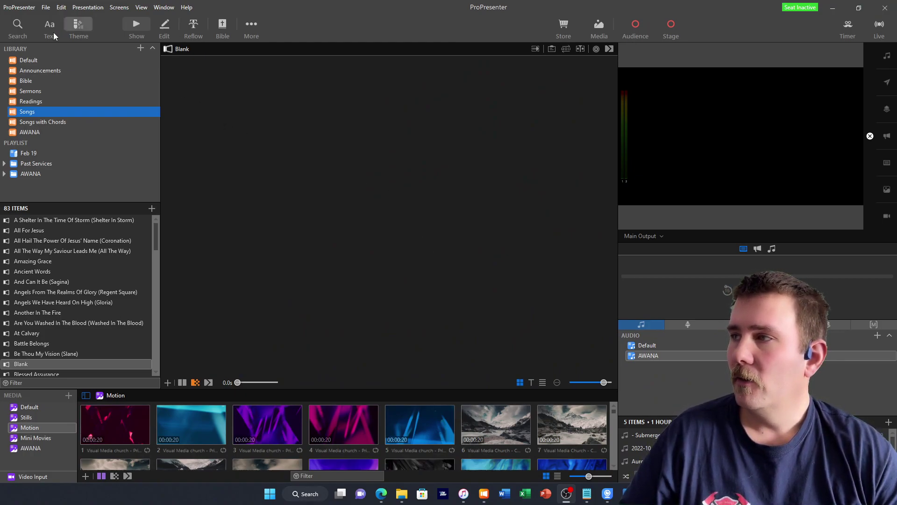
Open ProPresenter's SongSelect search and clear the previous query
left_click(18, 24)
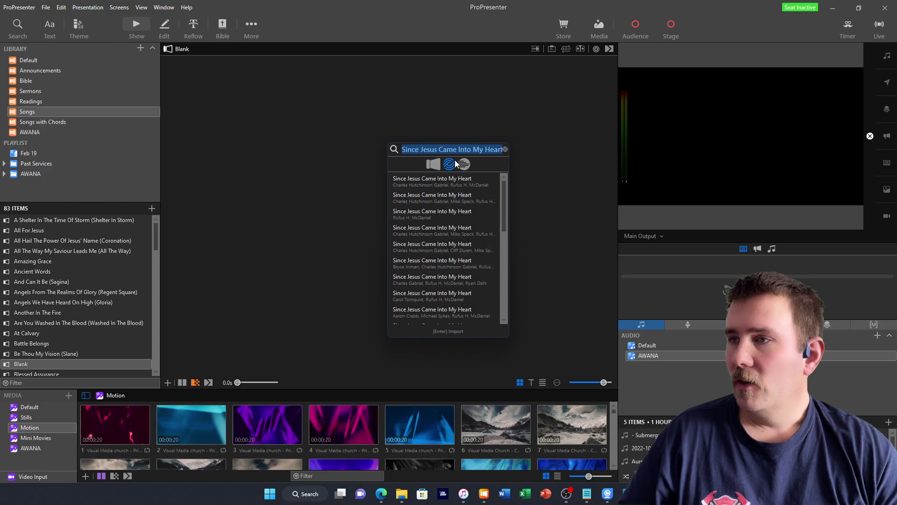
left_click(506, 149)
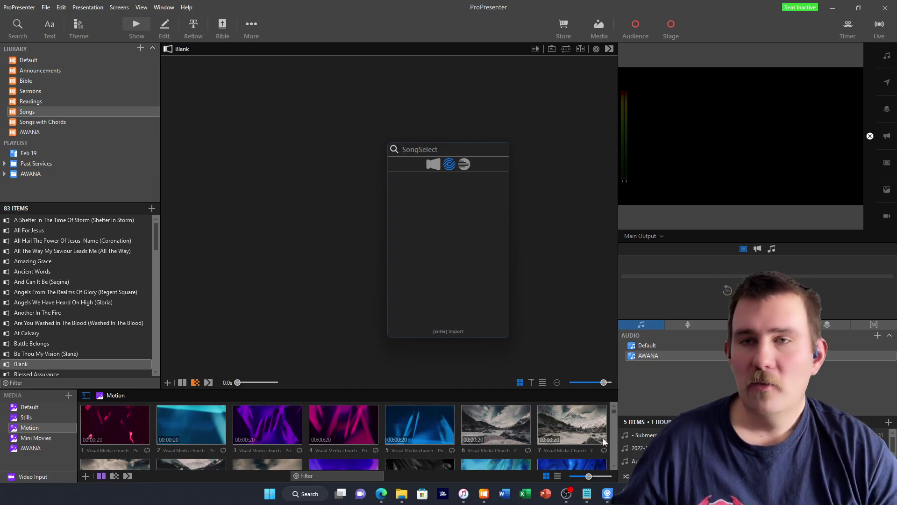
mouse_move(607, 493)
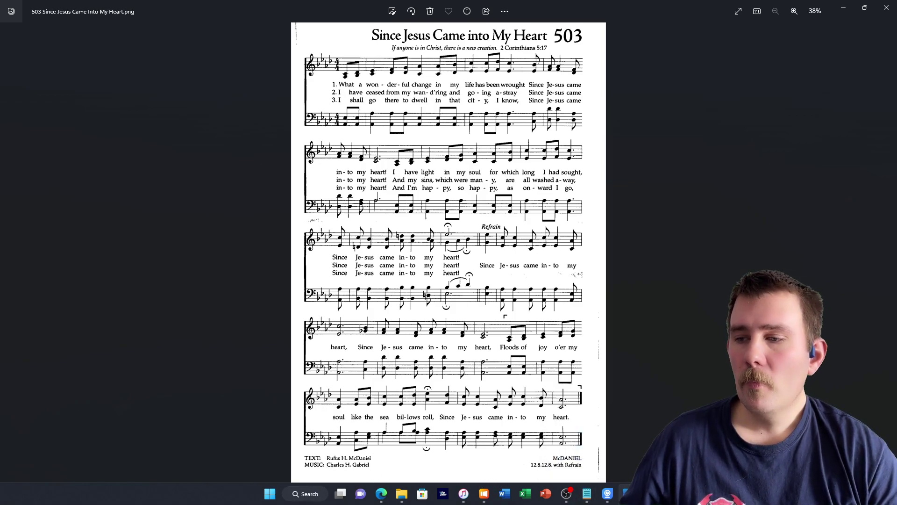
Search SongSelect for 'Since Jesus Came Into My Heart' and preview the CCLI 71650 version
left_click(843, 9)
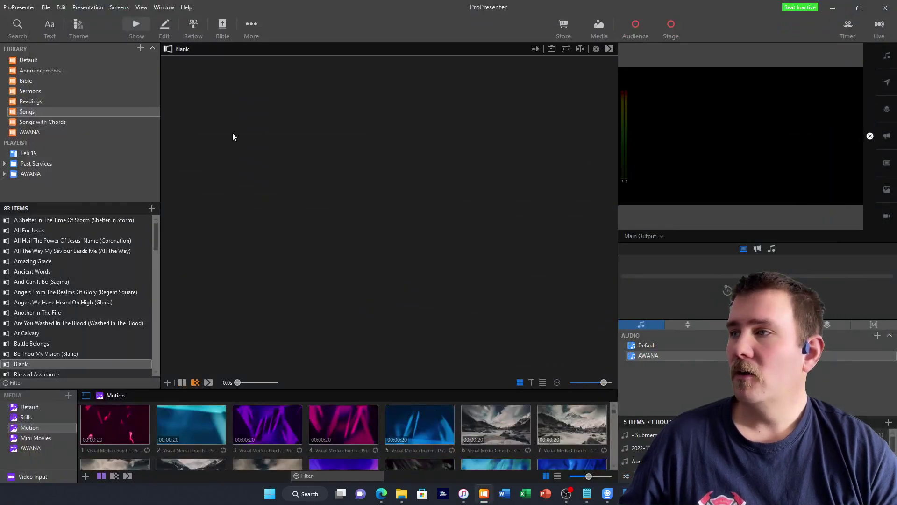
left_click(17, 27)
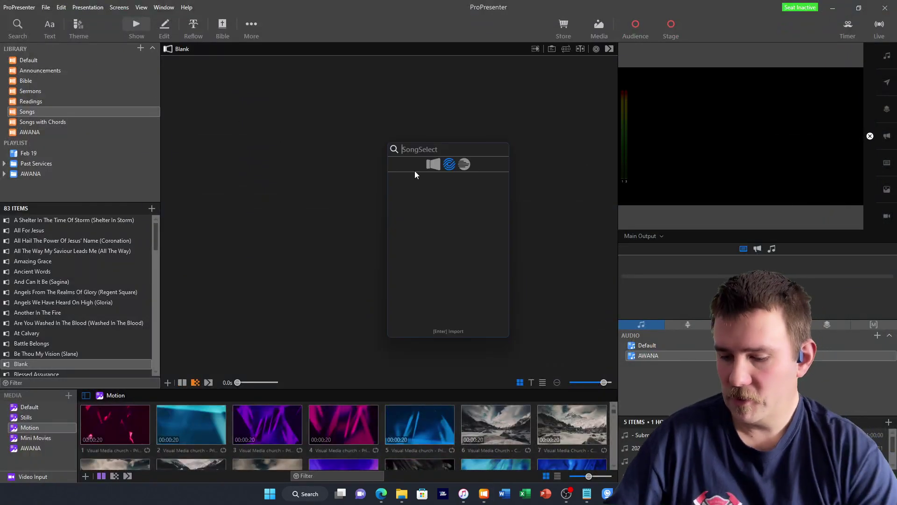
type("Since J")
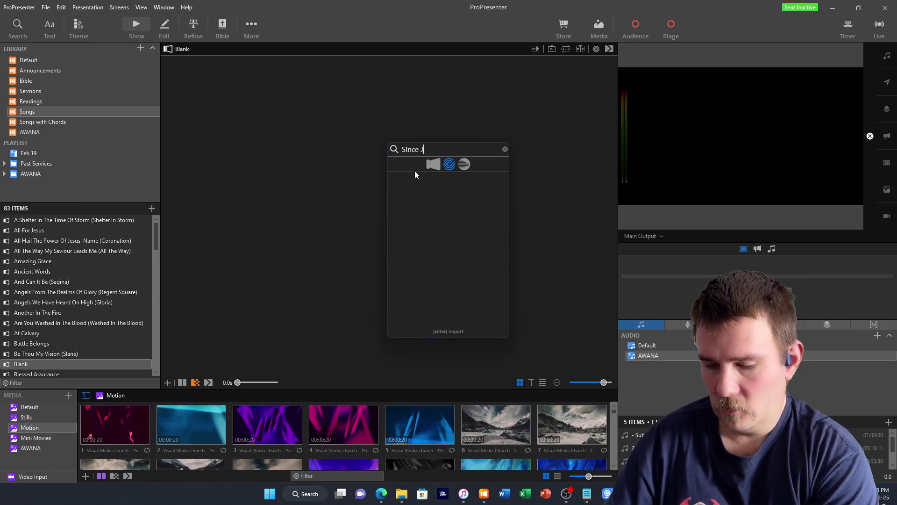
type("esus Came ")
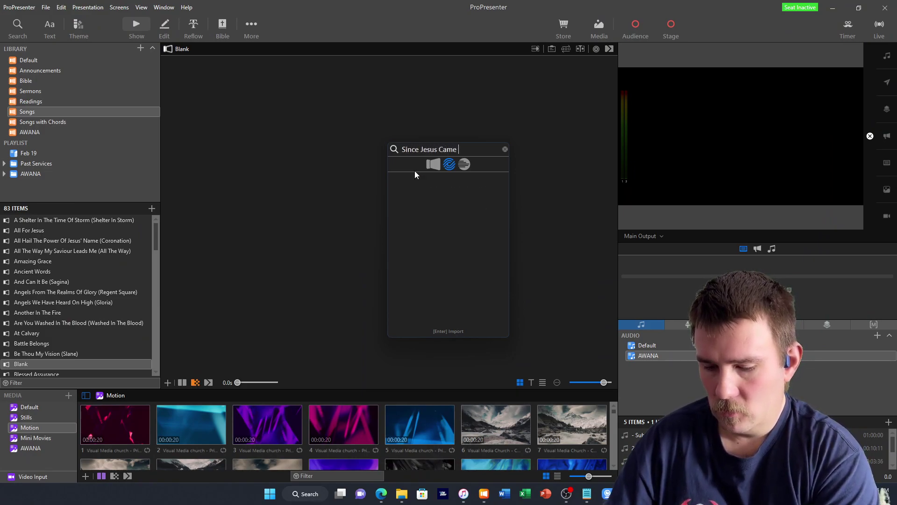
type("Into My Hea")
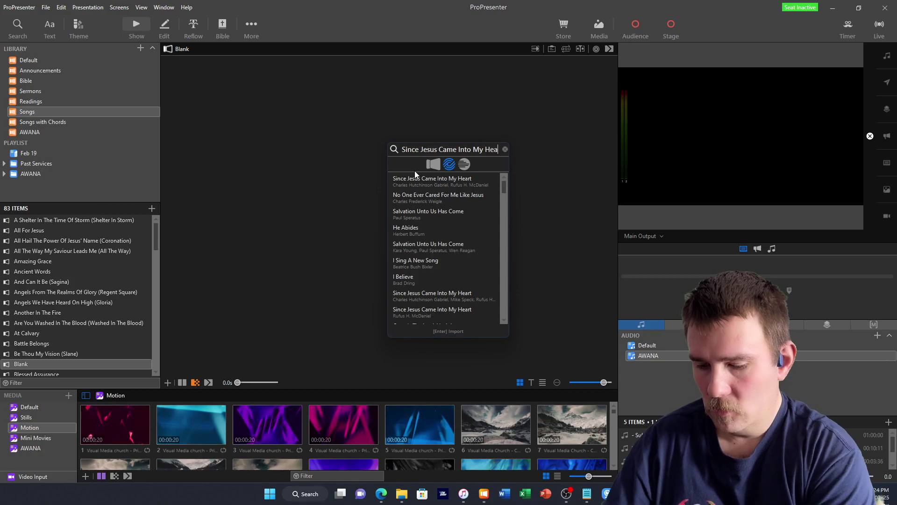
type("rt")
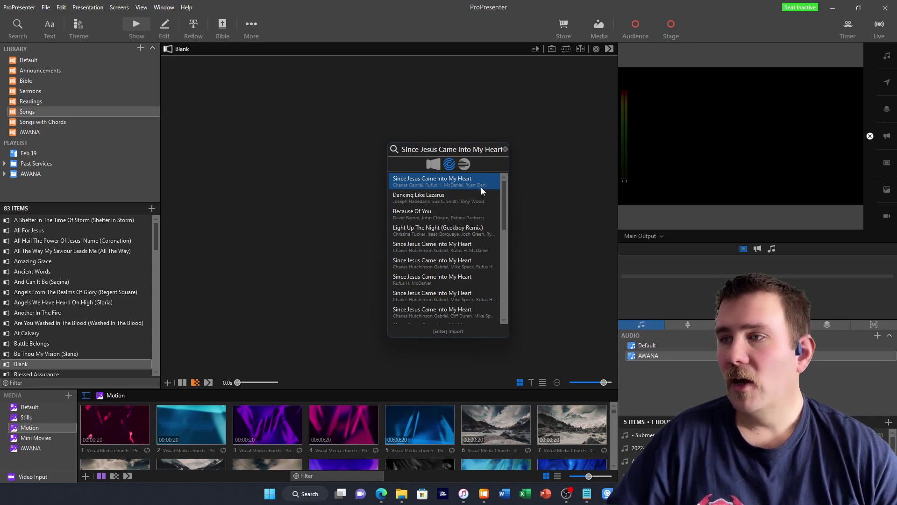
left_click(412, 244)
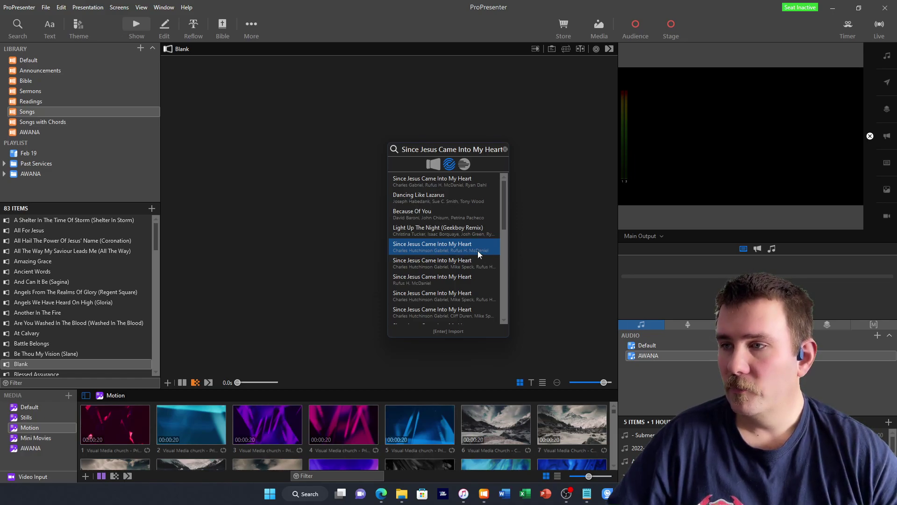
left_click(449, 250)
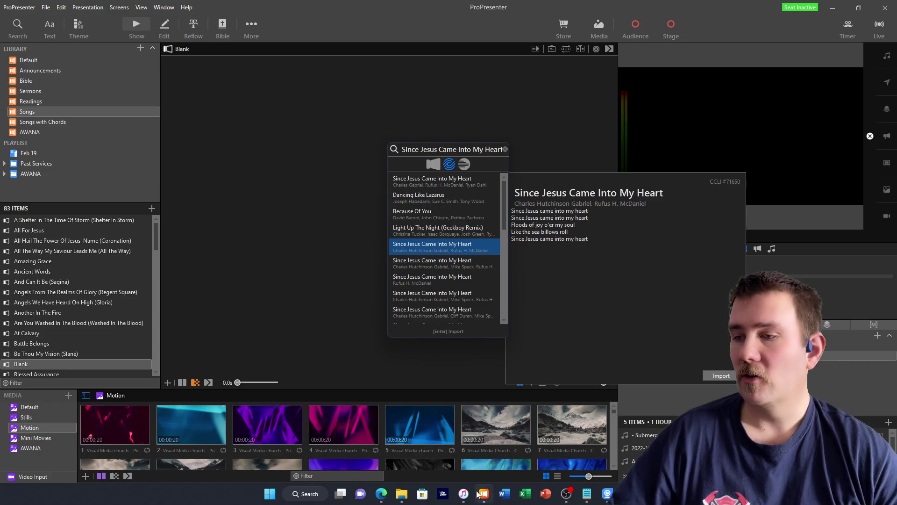
On the SongSelect website in Edge, search for song number 71650
mouse_move(381, 494)
left_click(426, 460)
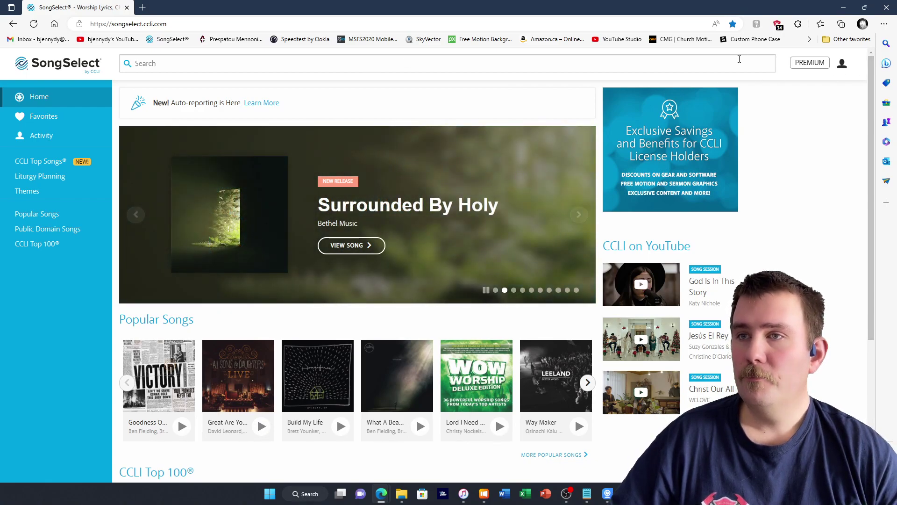
left_click(221, 63)
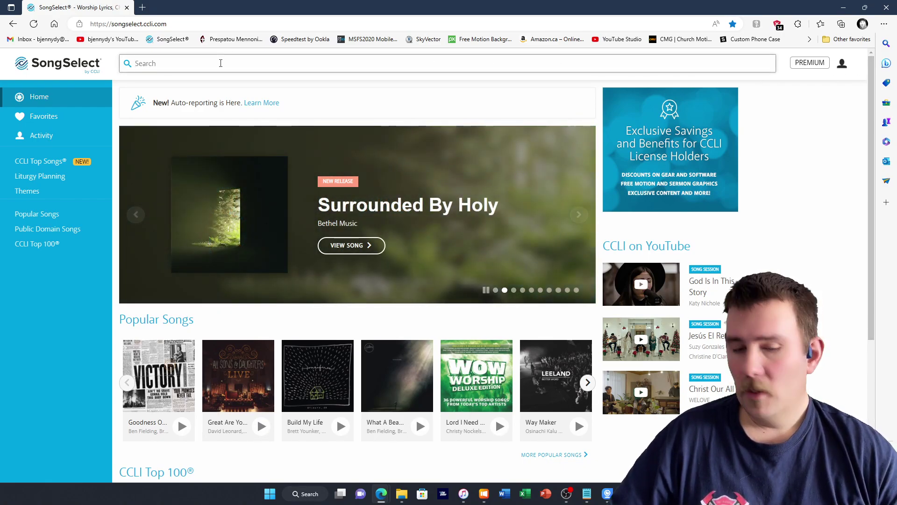
type("71650")
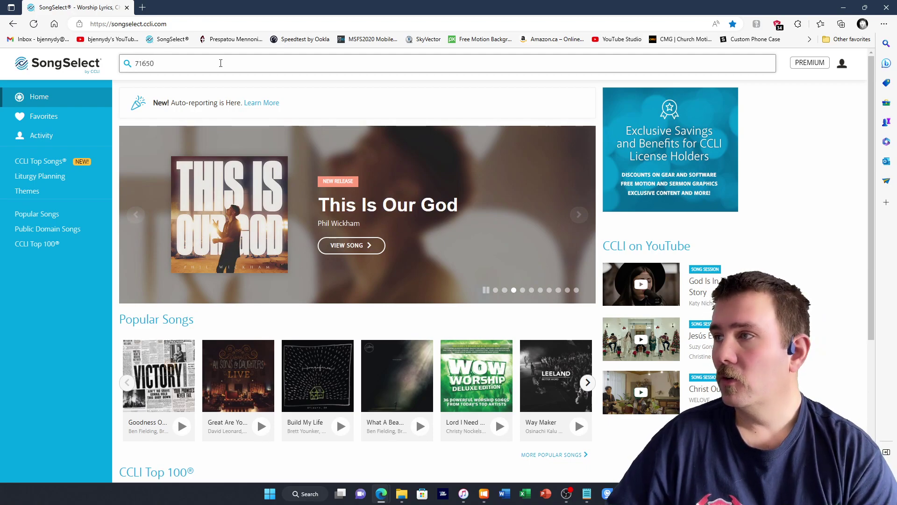
key("Return")
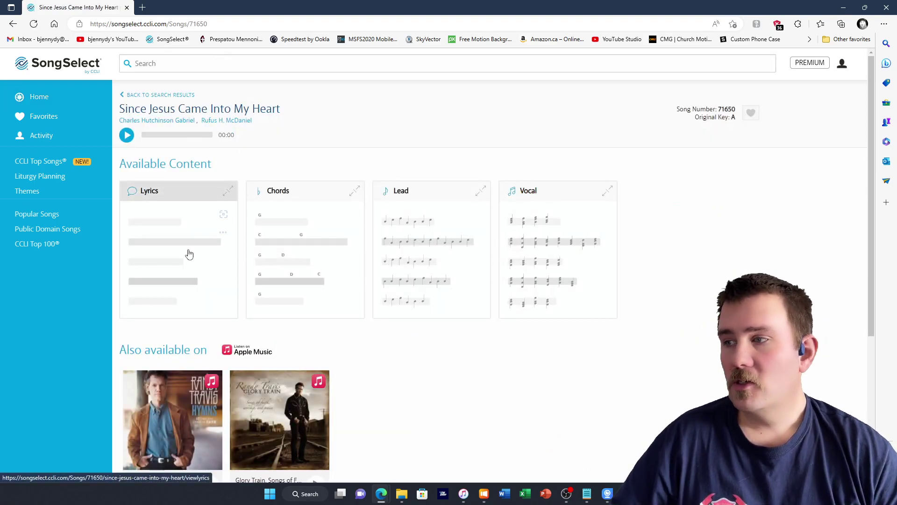
Open the song's full lyrics page and scroll through Verses 1–5 and the Chorus
left_click(187, 252)
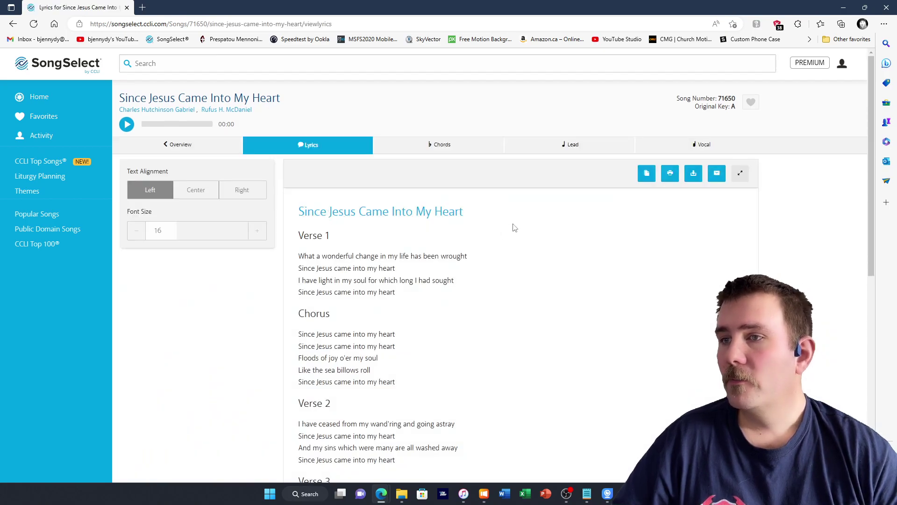
left_click(12, 24)
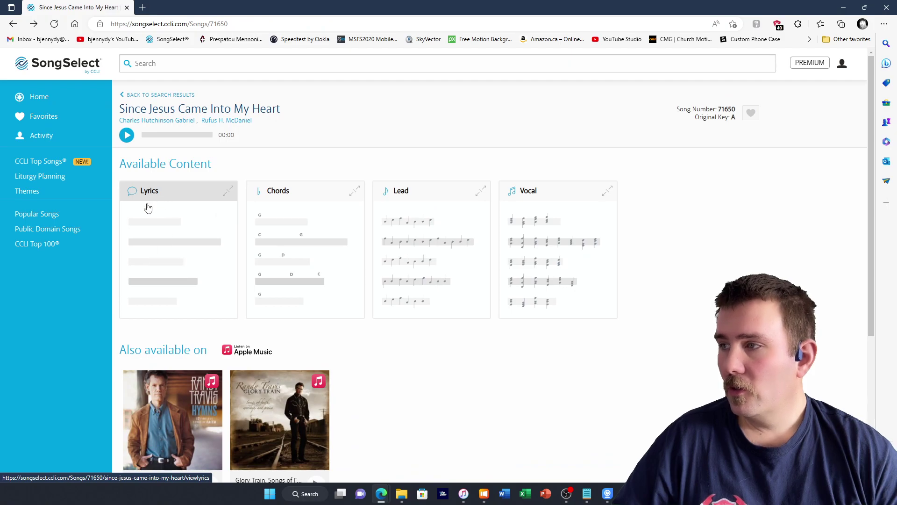
left_click(156, 231)
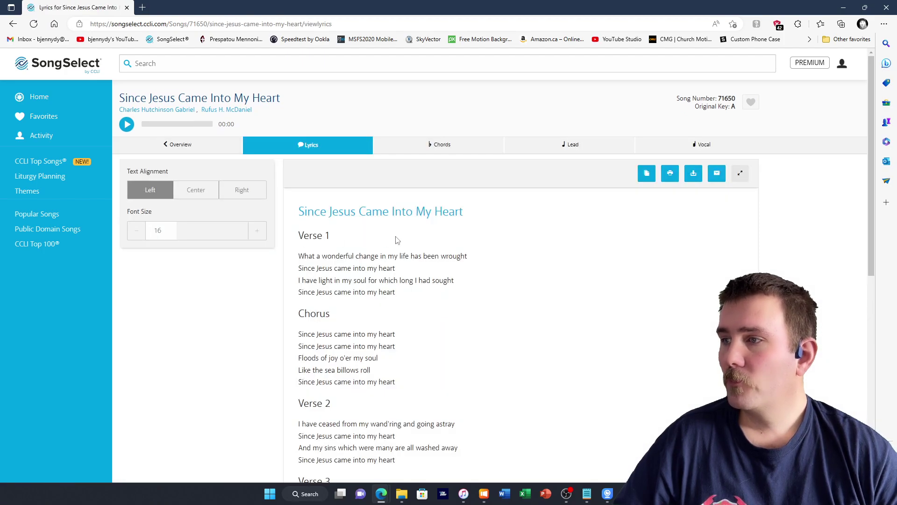
scroll(407, 241, "down", 8)
scroll(407, 242, "up", 8)
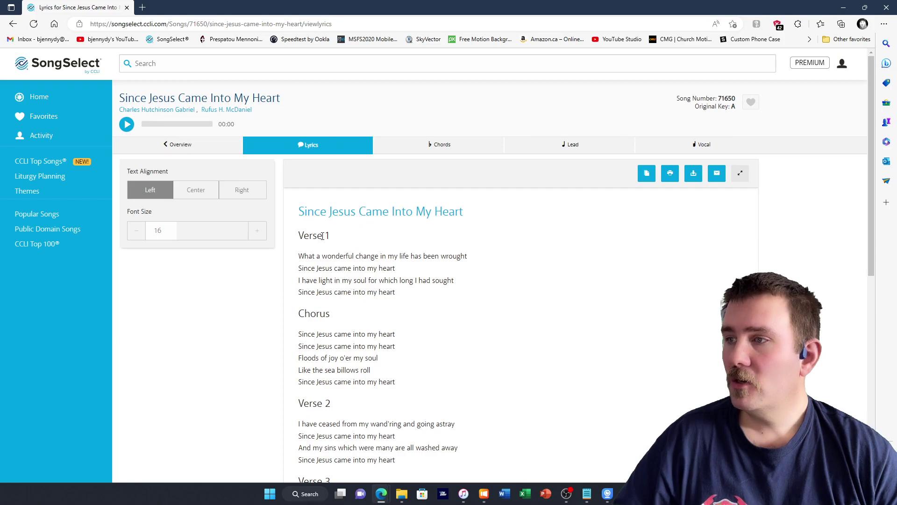
scroll(344, 244, "down", 3)
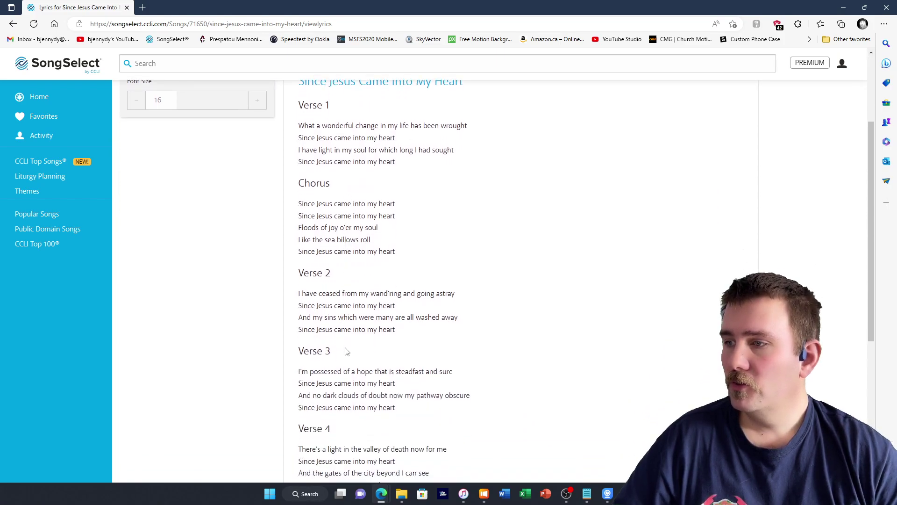
scroll(346, 351, "down", 4)
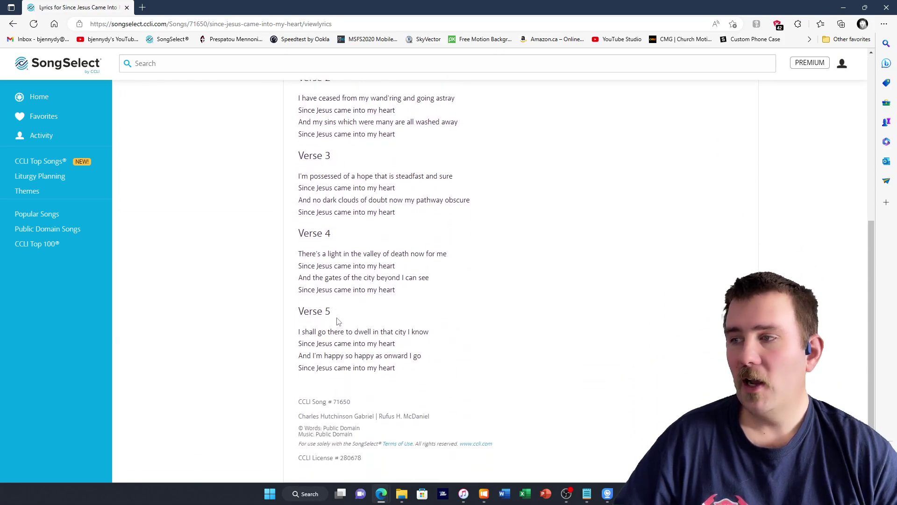
left_click(607, 493)
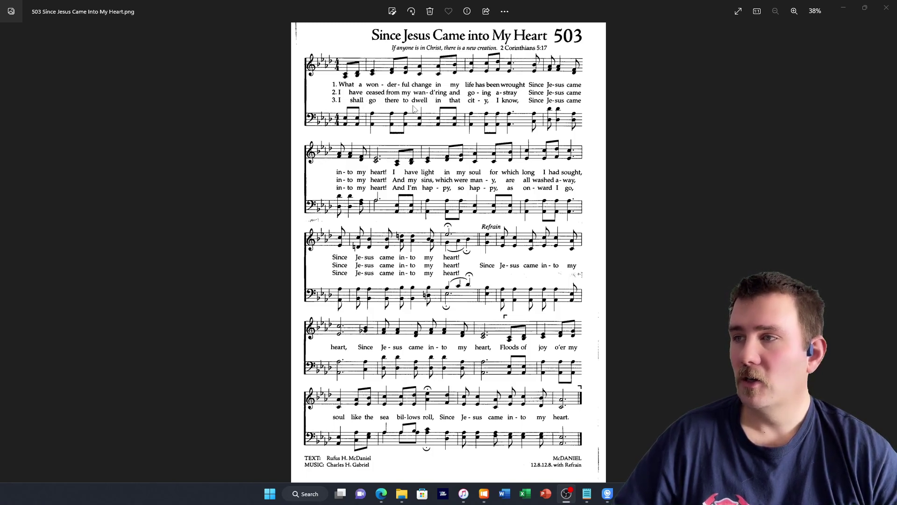
Return to the 71650 lyrics page, review the verses, and select the song title text
left_click(843, 7)
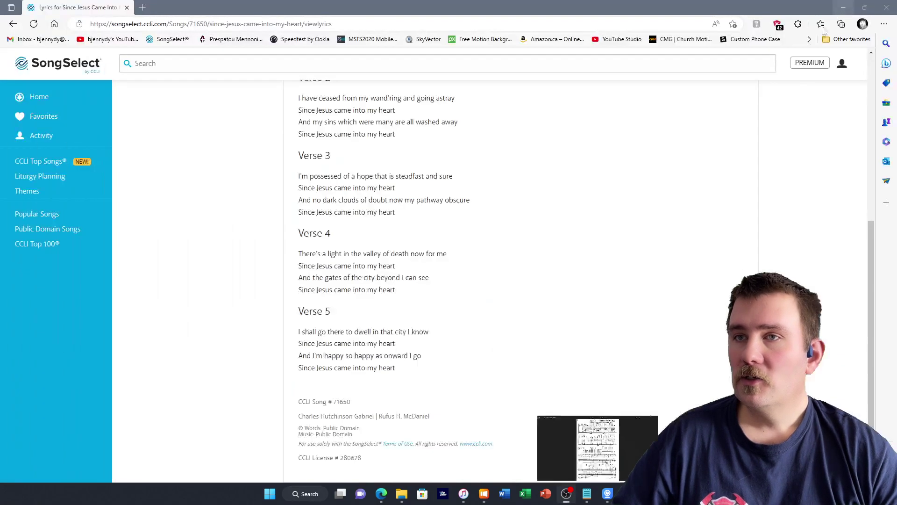
scroll(386, 213, "up", 7)
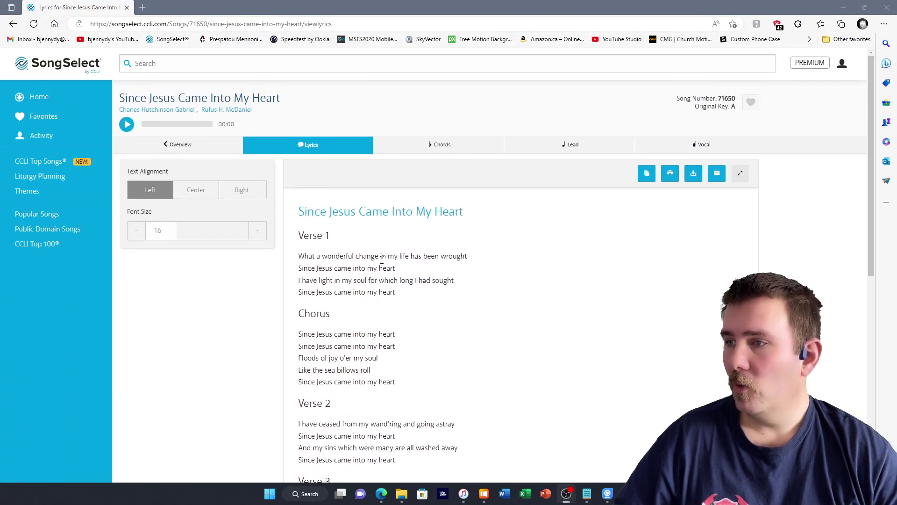
scroll(341, 246, "down", 4)
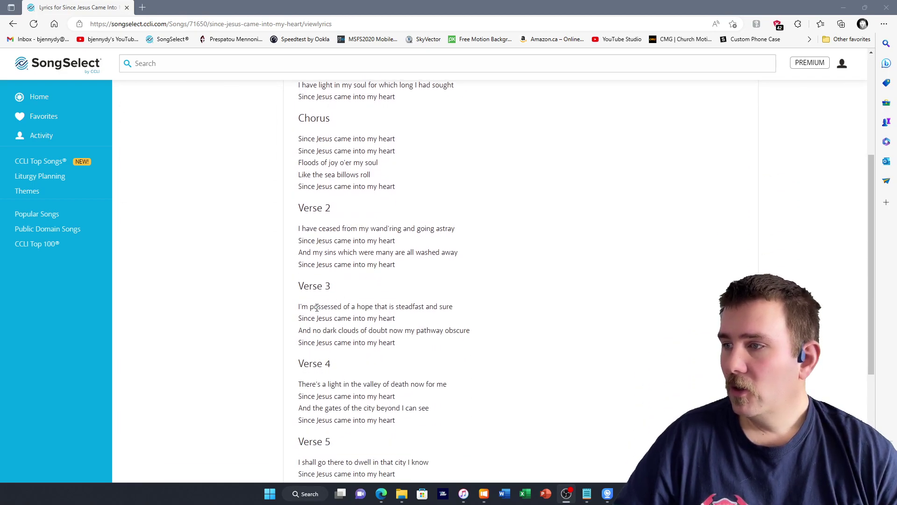
scroll(341, 307, "down", 3)
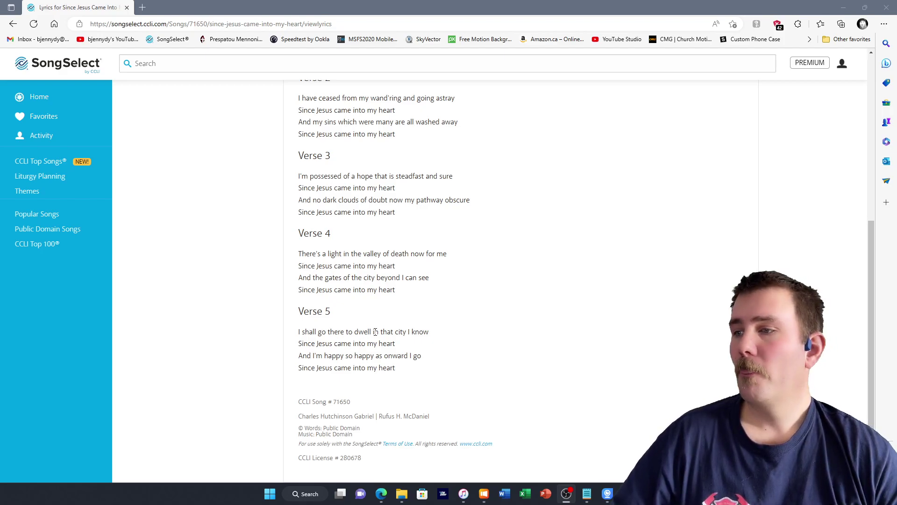
scroll(370, 346, "up", 4)
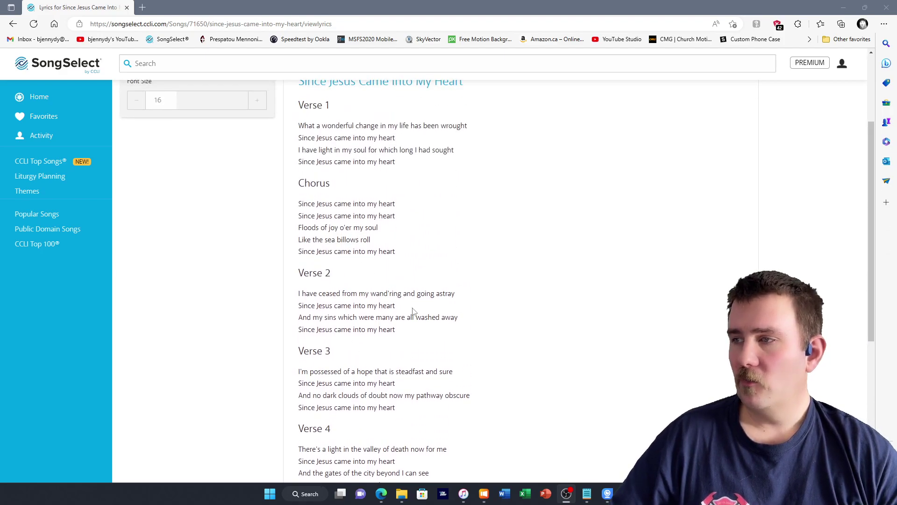
scroll(410, 351, "down", 4)
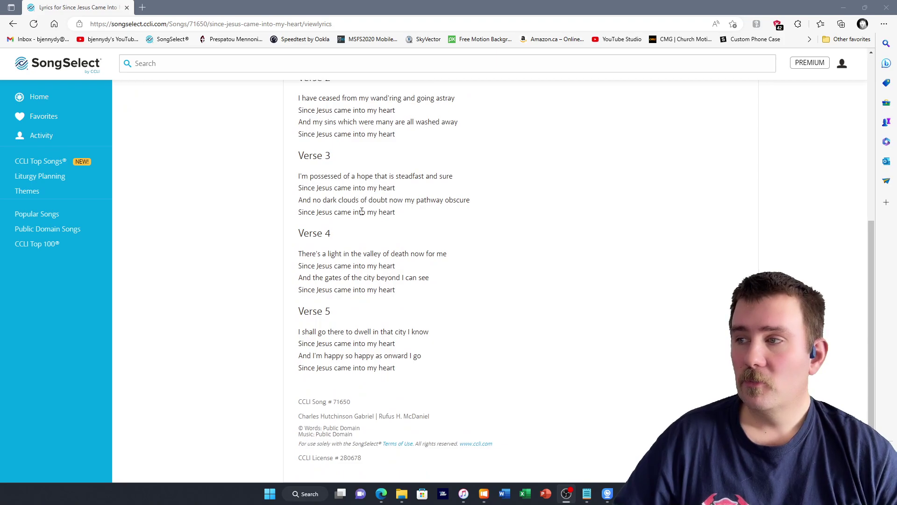
scroll(486, 344, "up", 7)
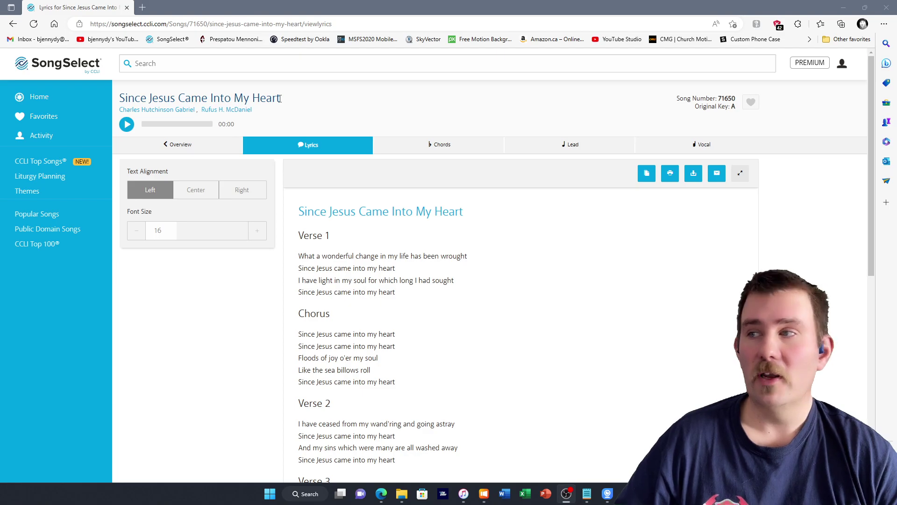
left_click_drag(280, 99, 115, 101)
key("ctrl+c")
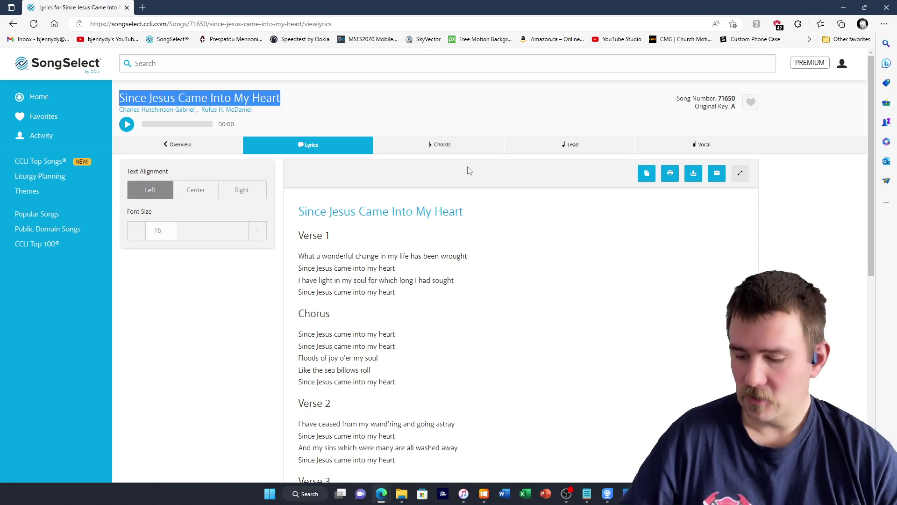
Paste the copied title into SongSelect search to list its 31 versions
left_click(173, 64)
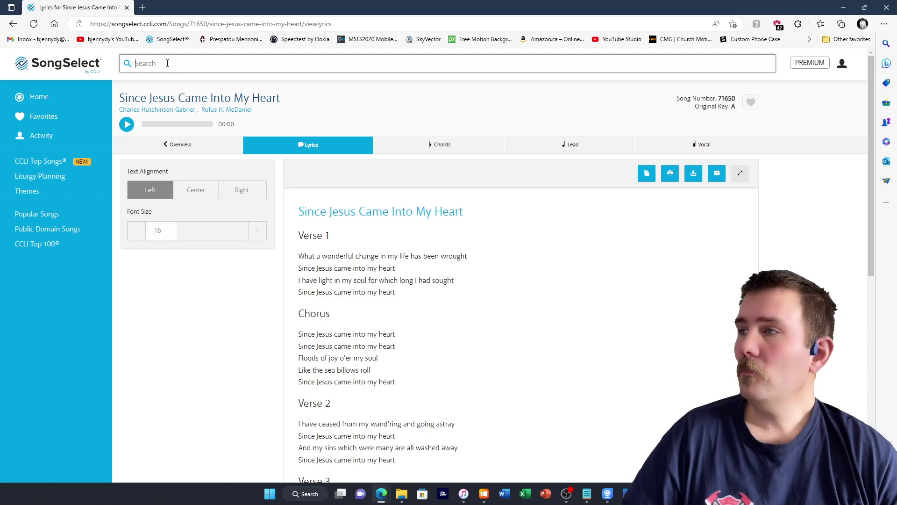
key("ctrl+v")
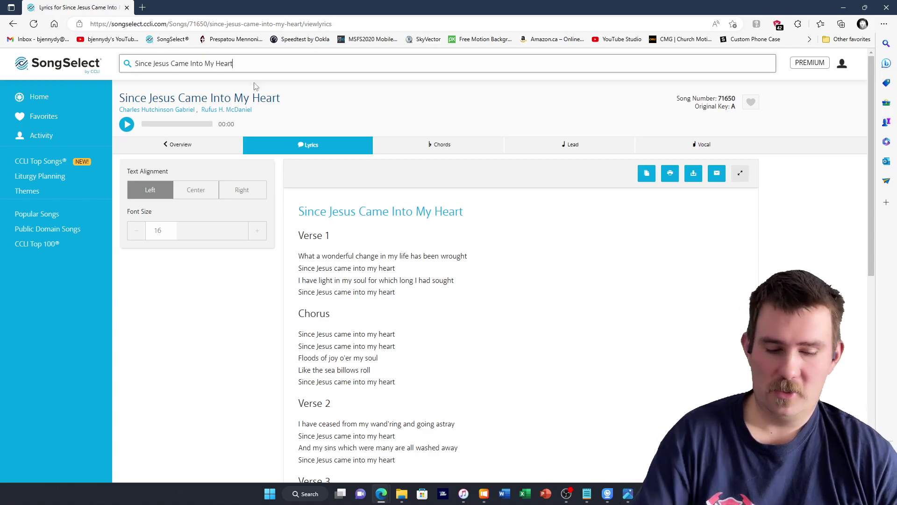
key("Return")
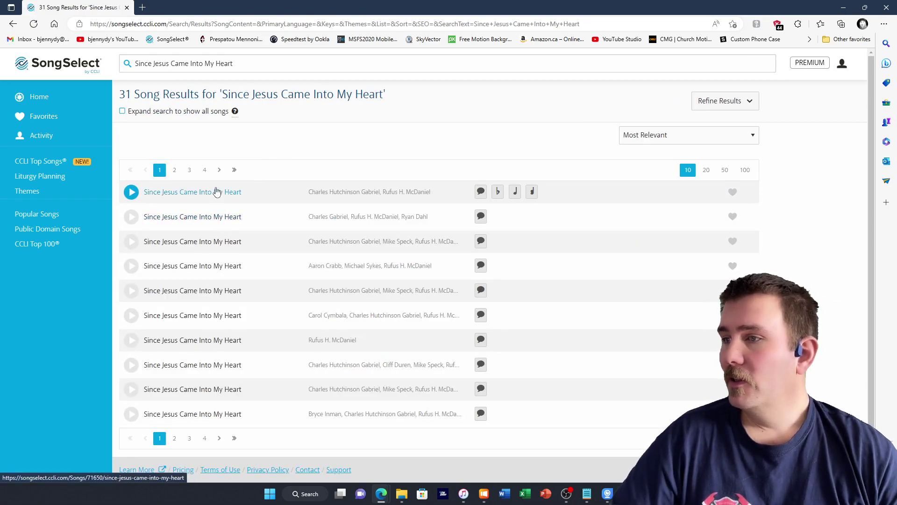
scroll(203, 360, "down", 1)
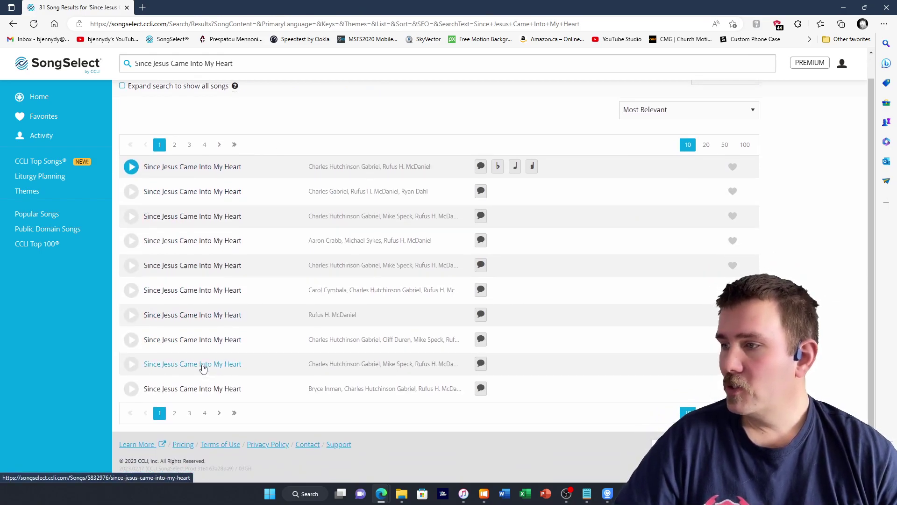
scroll(204, 369, "up", 1)
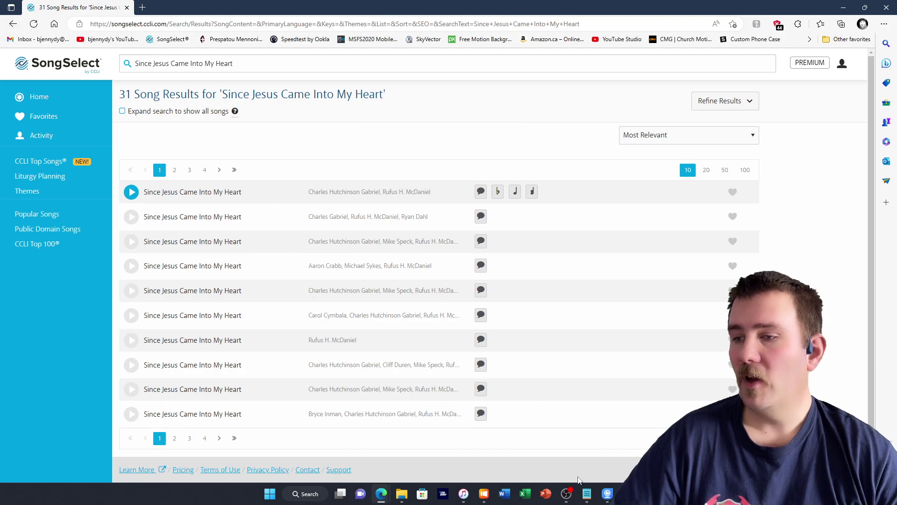
Import the CCLI 71650 result in ProPresenter, splitting slides every 2 line breaks
left_click(486, 494)
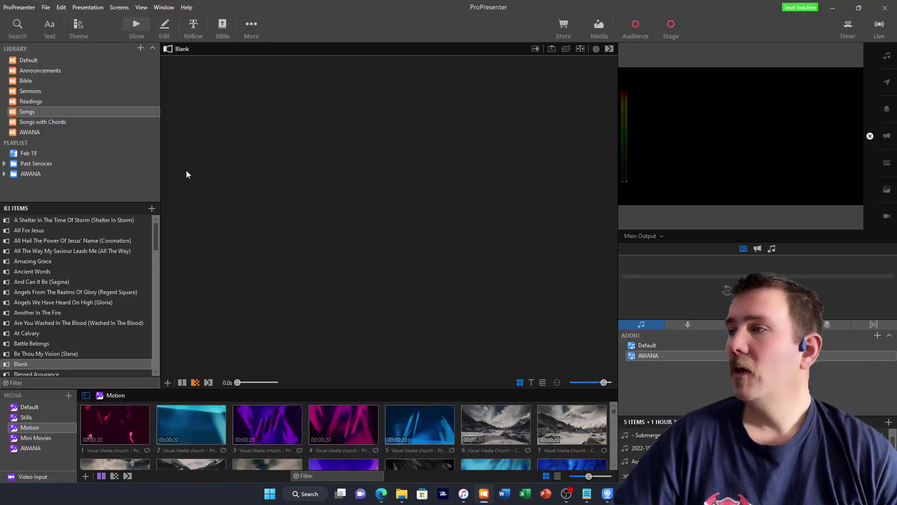
left_click(20, 27)
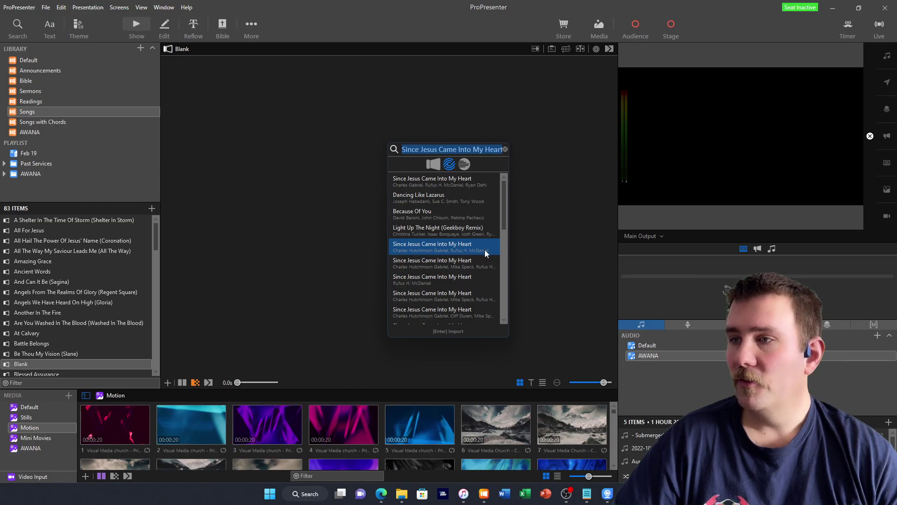
left_click(458, 245)
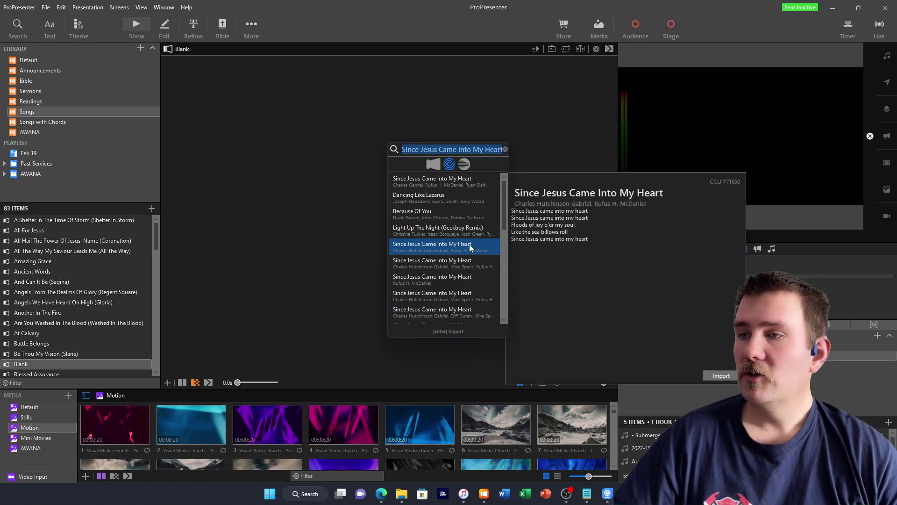
left_click(719, 375)
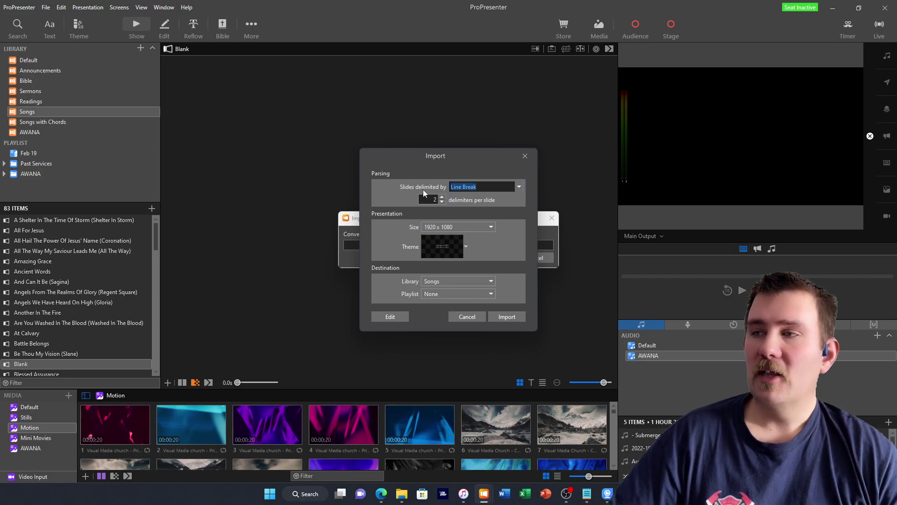
left_click(518, 187)
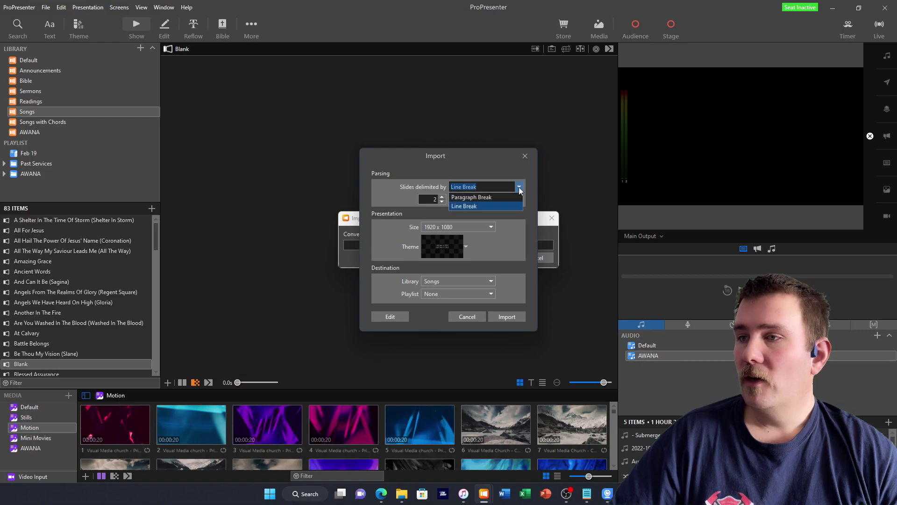
left_click(467, 206)
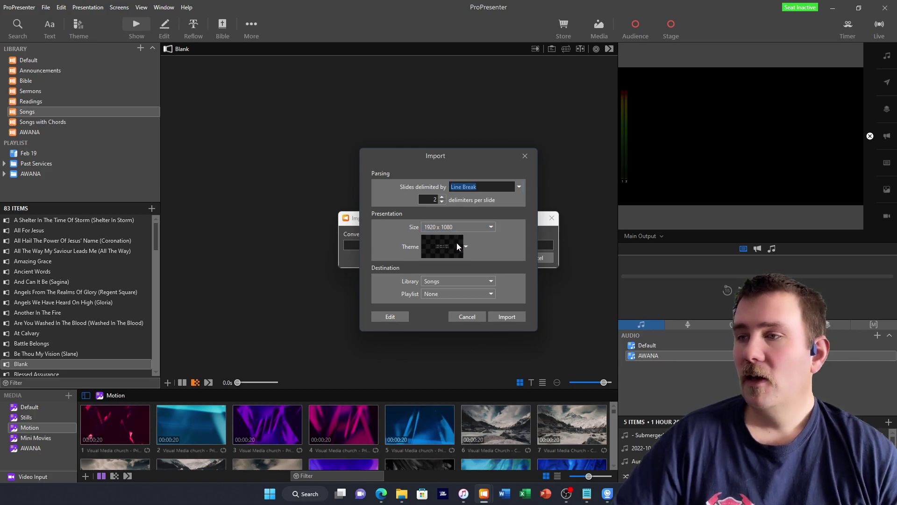
Set the import theme to Lyric Styles > Black Box > 'Lines Only - All Caps'
left_click(442, 252)
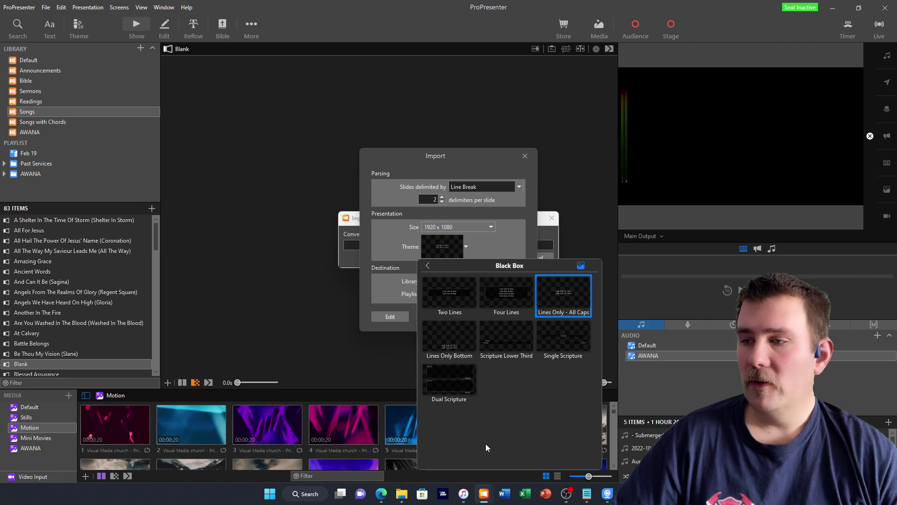
left_click(427, 266)
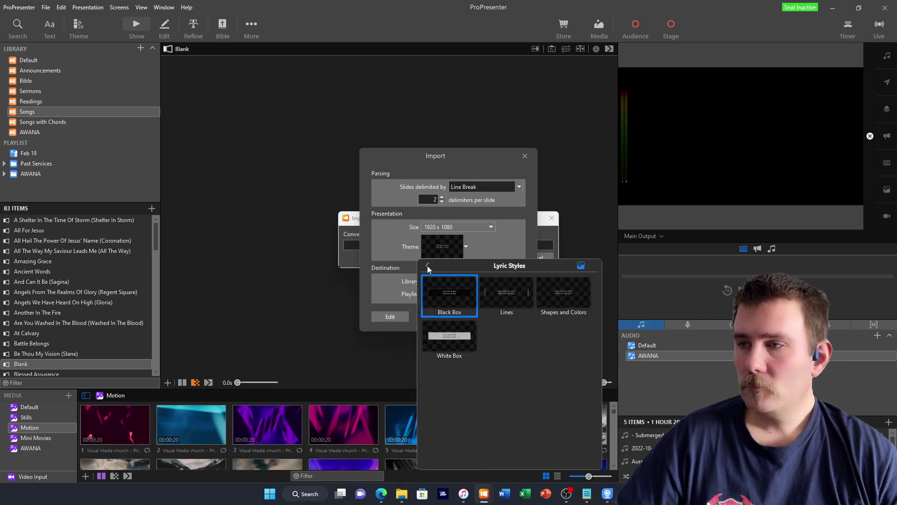
left_click(428, 266)
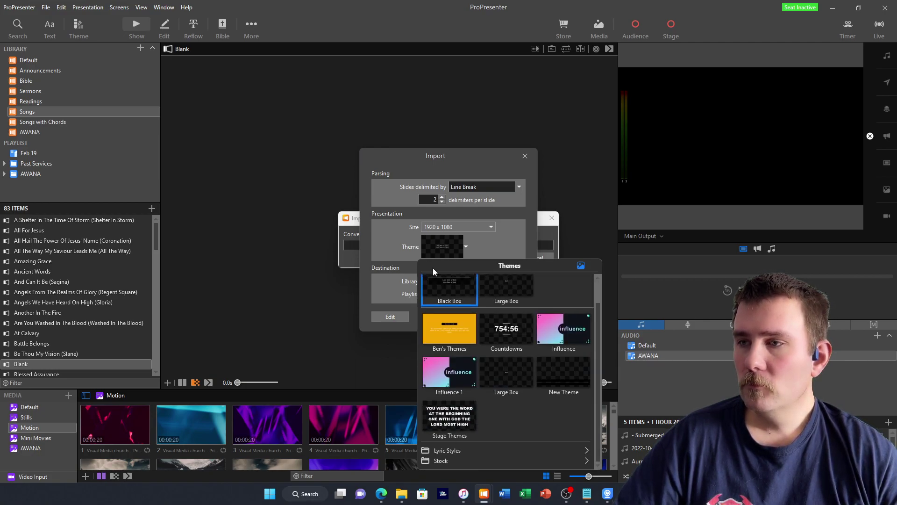
left_click(448, 451)
left_click(458, 288)
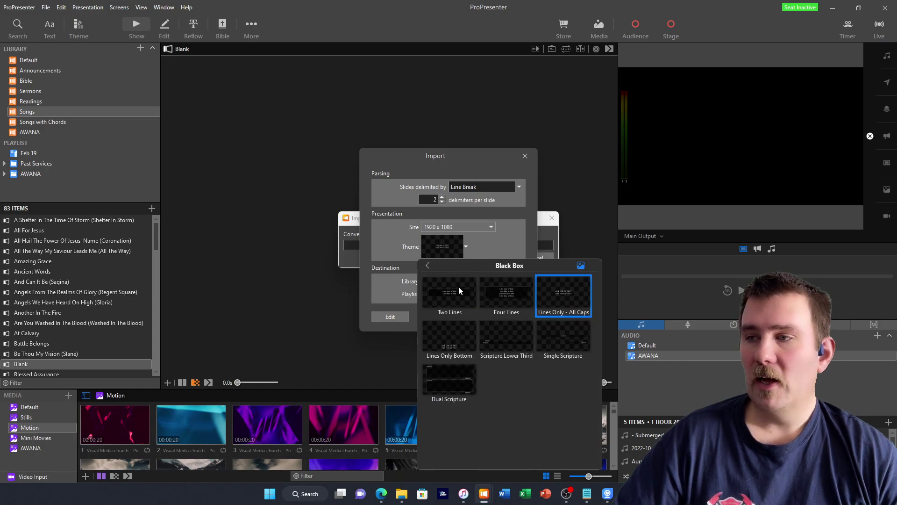
left_click(568, 294)
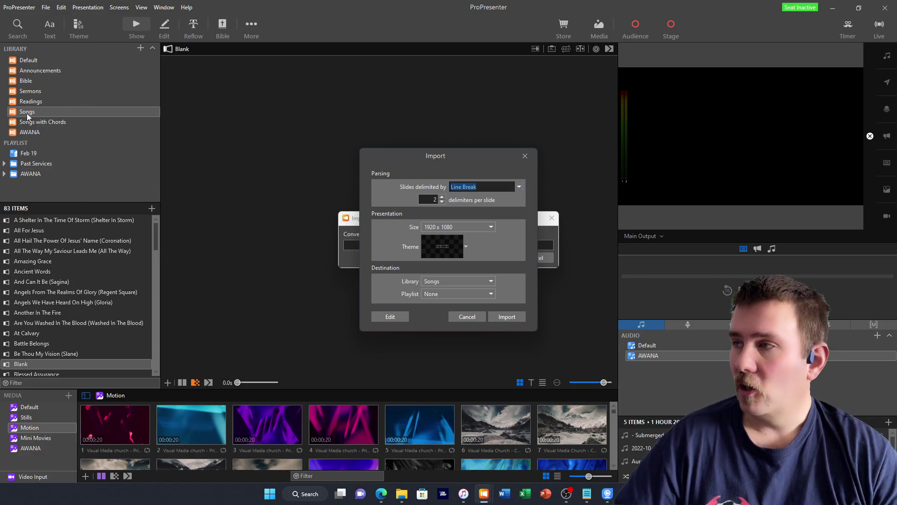
Import the song into the Songs library with Playlist set to None
left_click(484, 281)
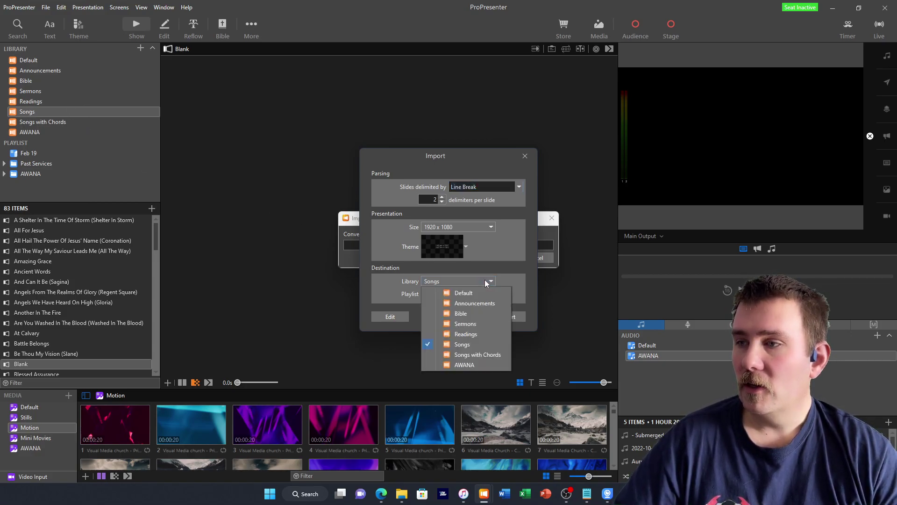
left_click(461, 344)
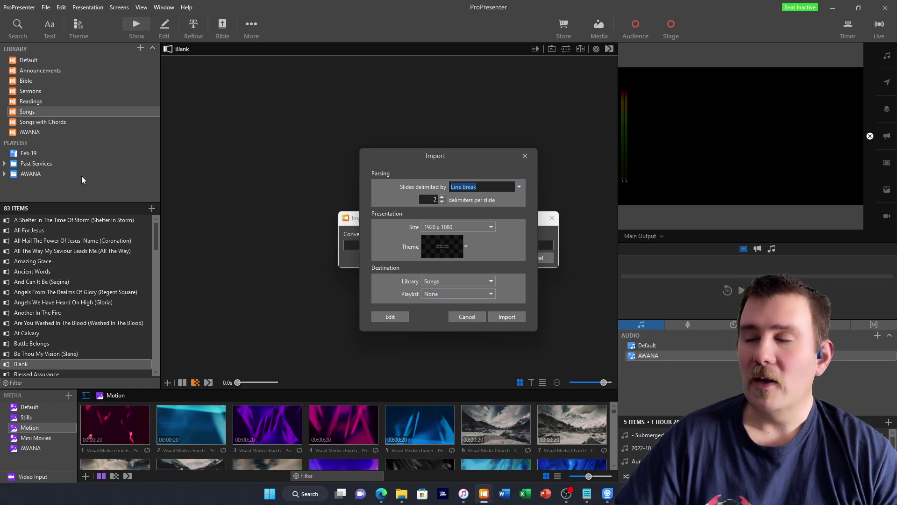
left_click(463, 292)
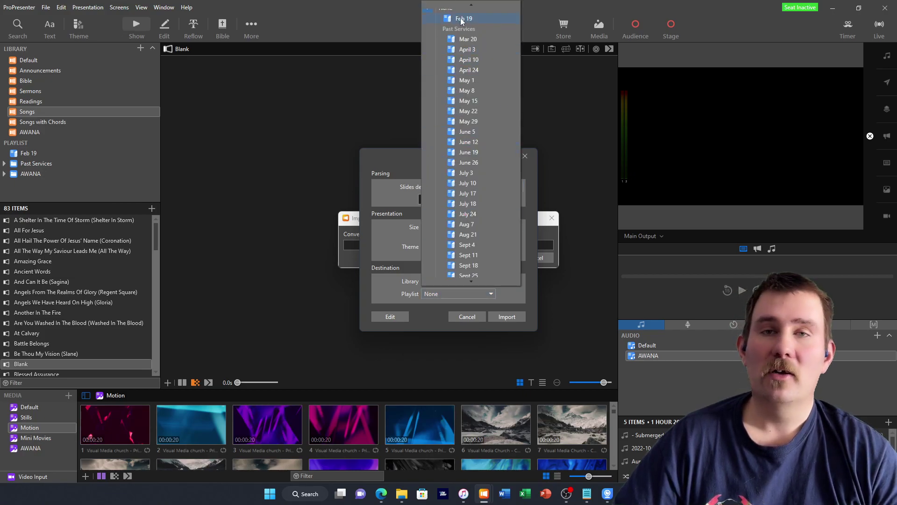
left_click(513, 300)
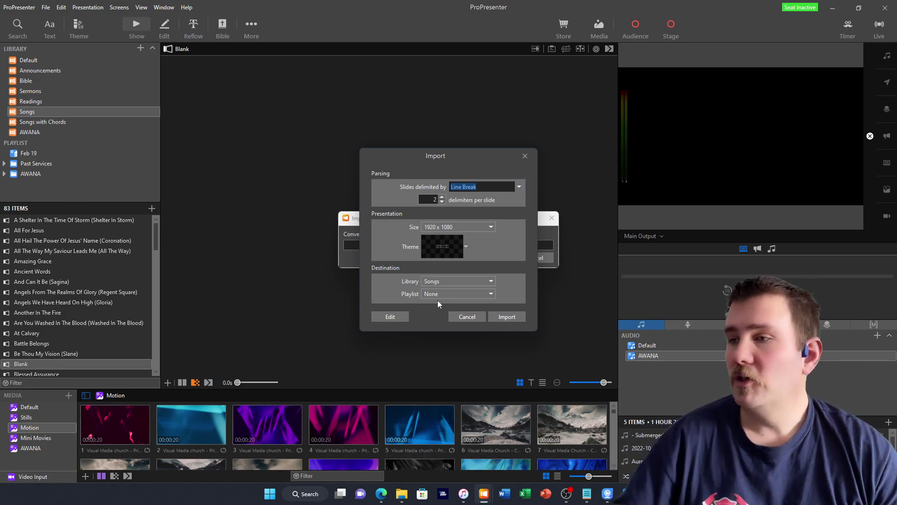
left_click(505, 317)
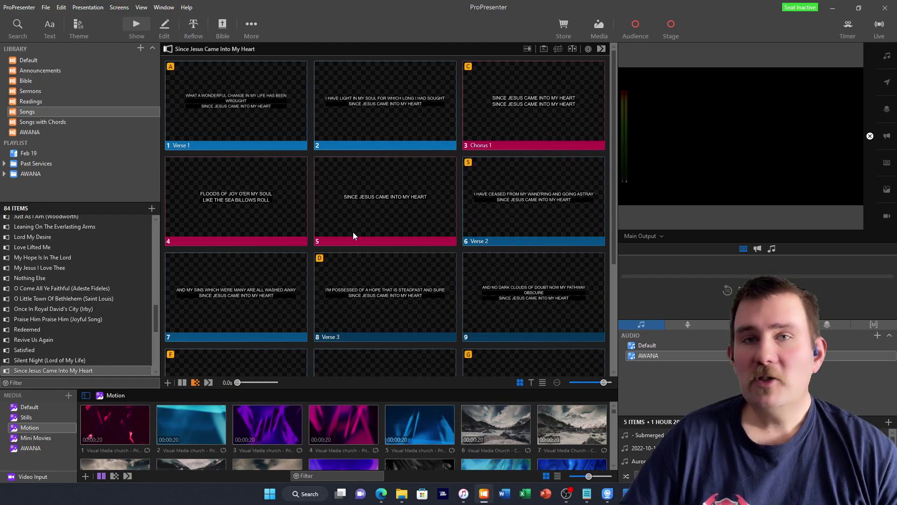
Add a new blank slide and move it to the start, before Verse 1
scroll(353, 232, "down", 1)
scroll(353, 233, "down", 2)
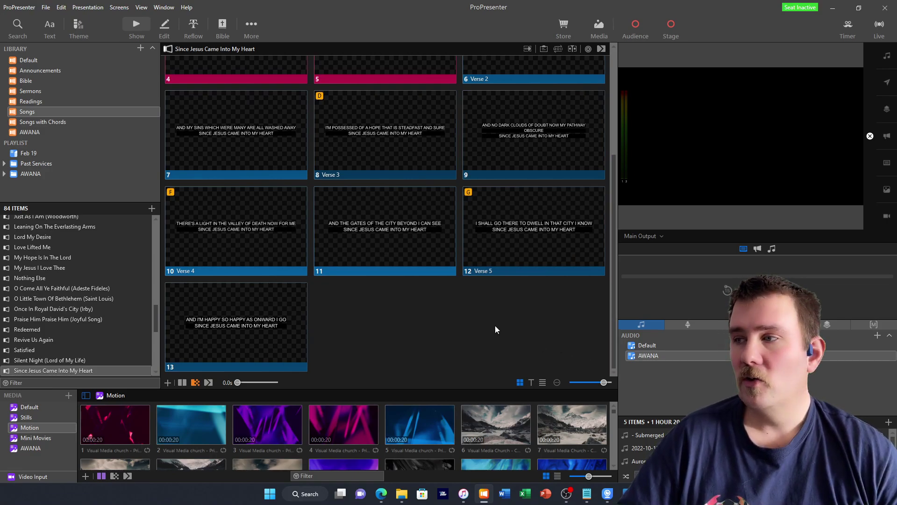
left_click(166, 383)
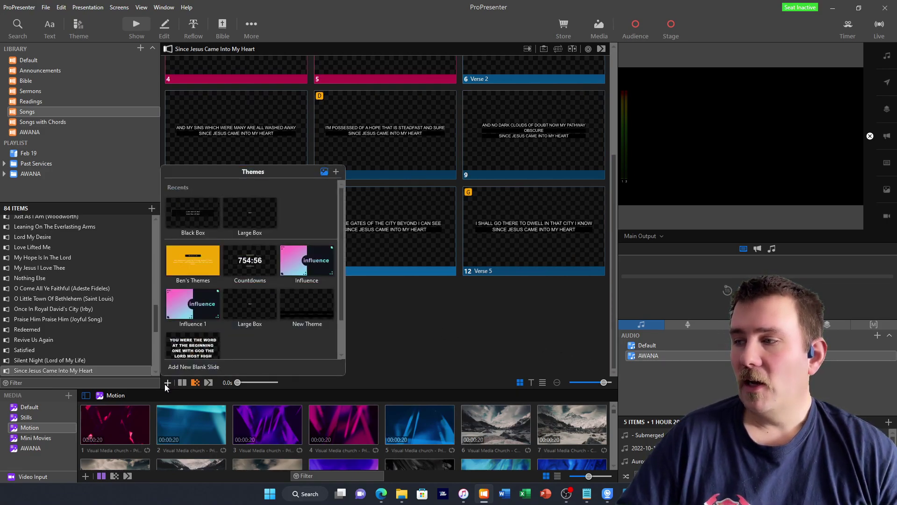
left_click(199, 367)
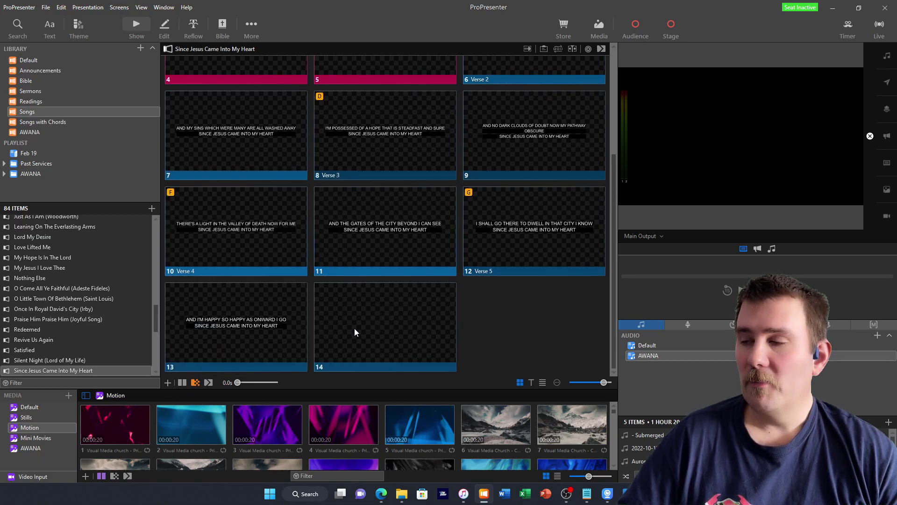
mouse_move(403, 326)
left_mouse_down()
mouse_move(275, 58)
mouse_move(257, 70)
mouse_move(244, 53)
mouse_move(161, 93)
mouse_move(184, 119)
mouse_move(220, 111)
mouse_move(203, 112)
mouse_move(212, 102)
mouse_move(239, 114)
mouse_move(210, 102)
left_mouse_up()
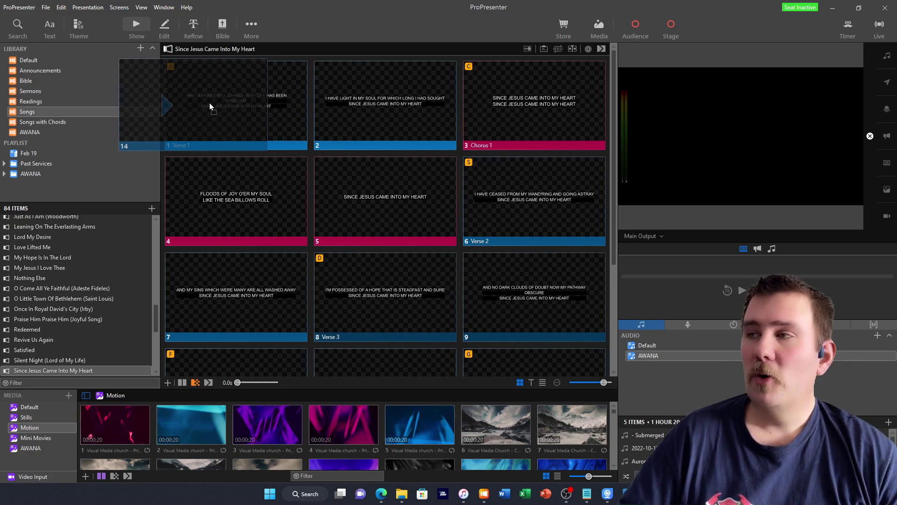
mouse_move(209, 103)
left_mouse_down()
mouse_move(523, 106)
mouse_move(156, 100)
mouse_move(165, 105)
left_mouse_up()
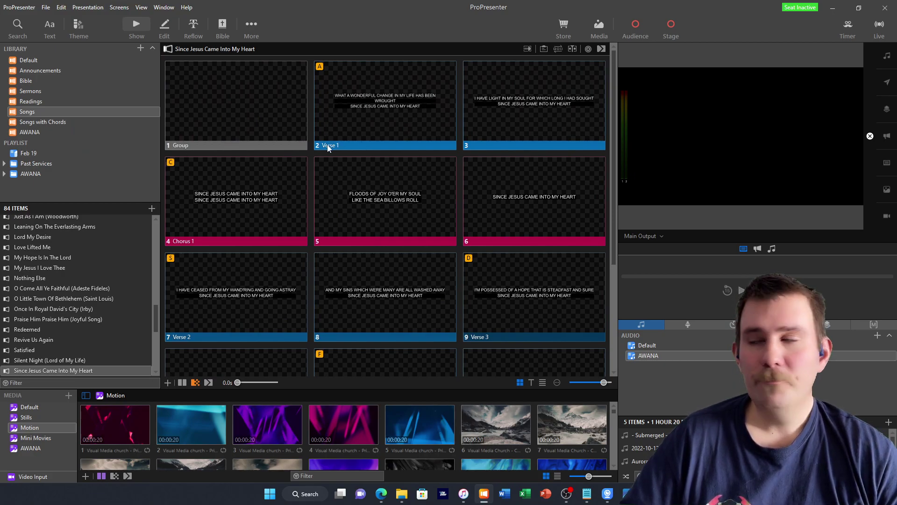
Show the Verse 1 slide's lyrics on the output
left_click(231, 100)
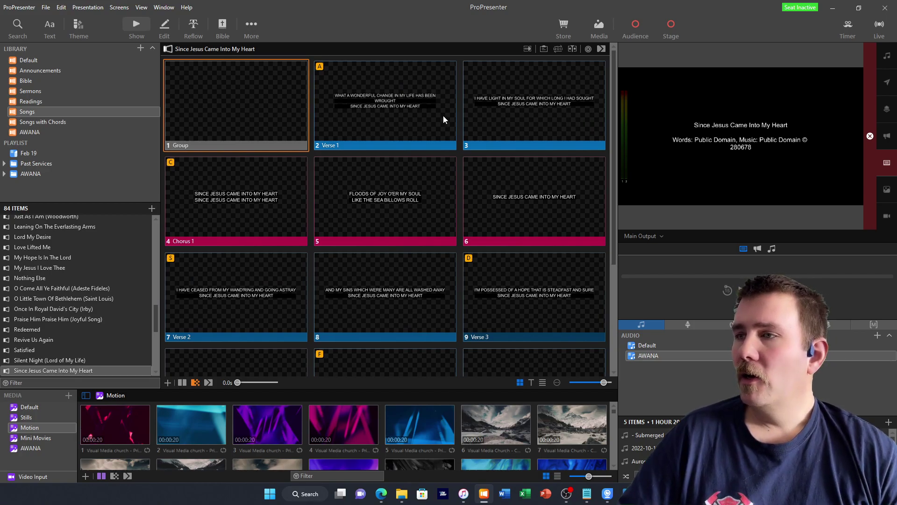
scroll(443, 115, "down", 3)
scroll(408, 115, "up", 3)
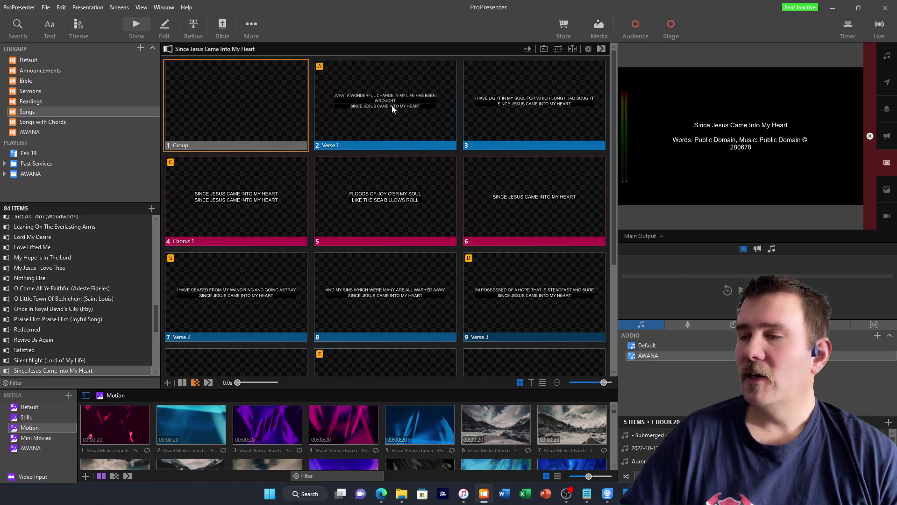
left_click(391, 105)
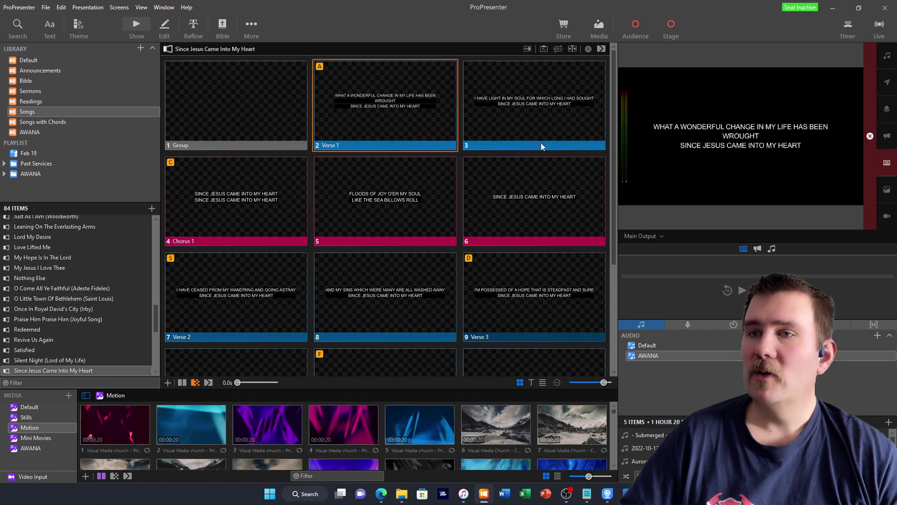
Edit the Verse 1 slide and select its lyrics text box in the Text settings
left_click(166, 27)
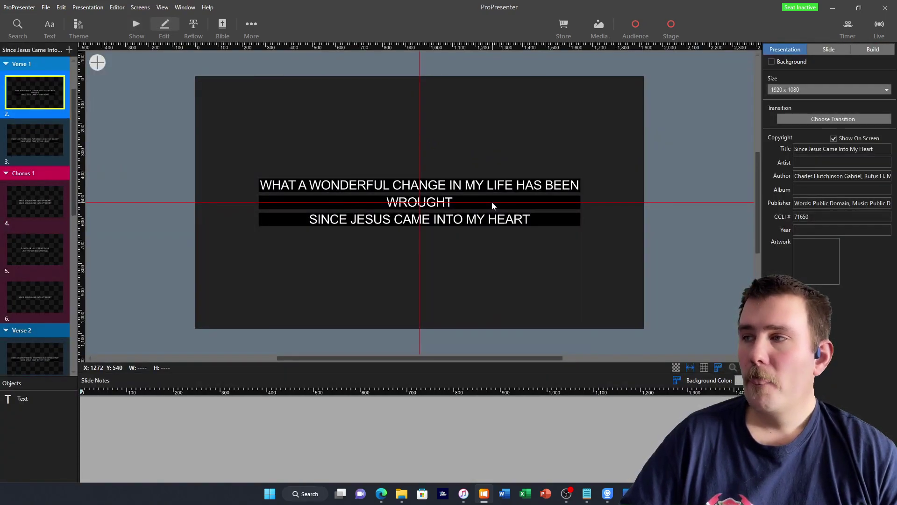
left_click(138, 26)
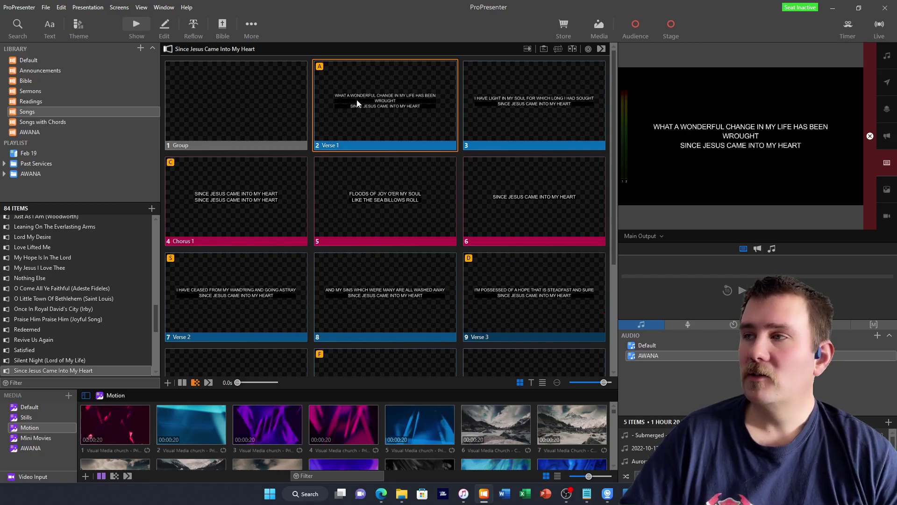
left_click(171, 28)
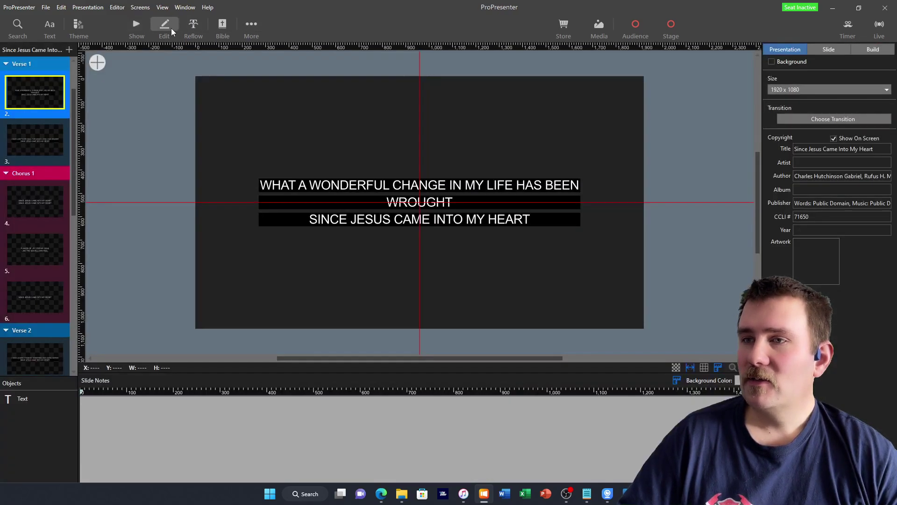
left_click(403, 192)
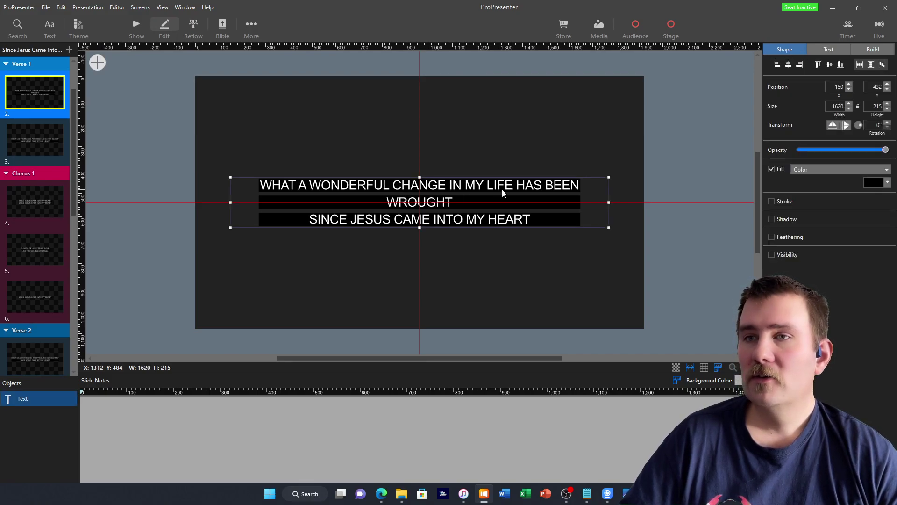
left_click(834, 49)
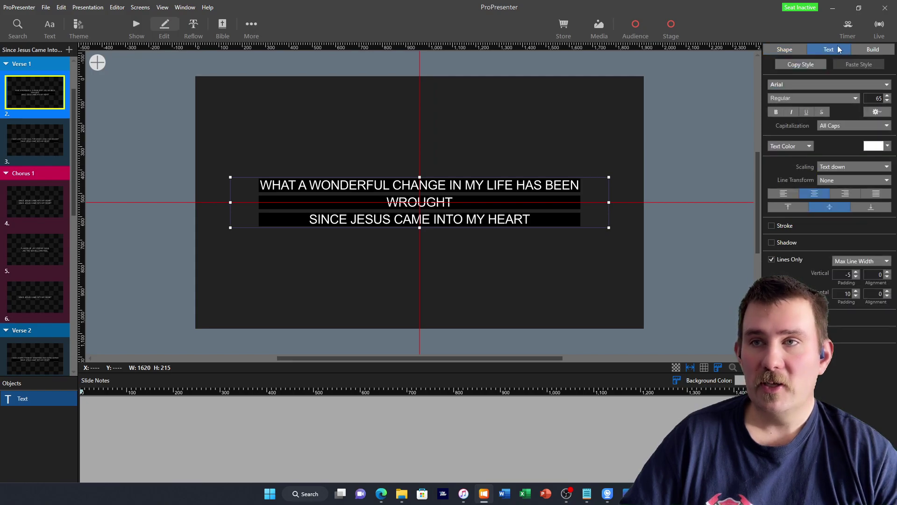
Lower the lyrics font size from 65 to 53 to fit two lines, then return to the slide grid
left_click(887, 100)
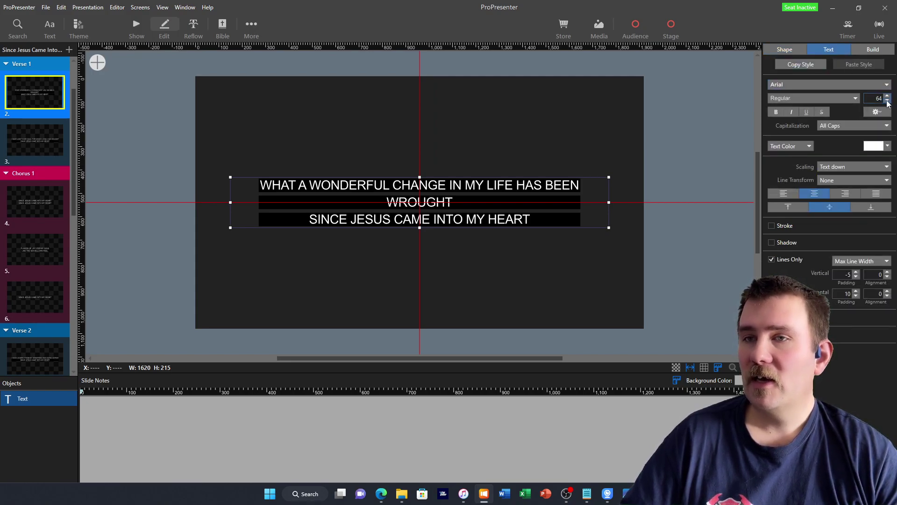
left_click(887, 100)
left_click(887, 100)
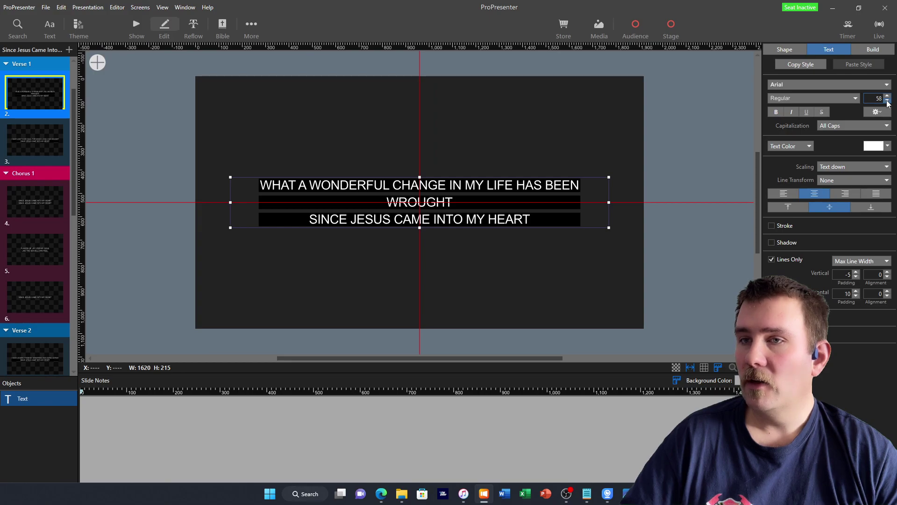
left_click(887, 101)
left_click(887, 101)
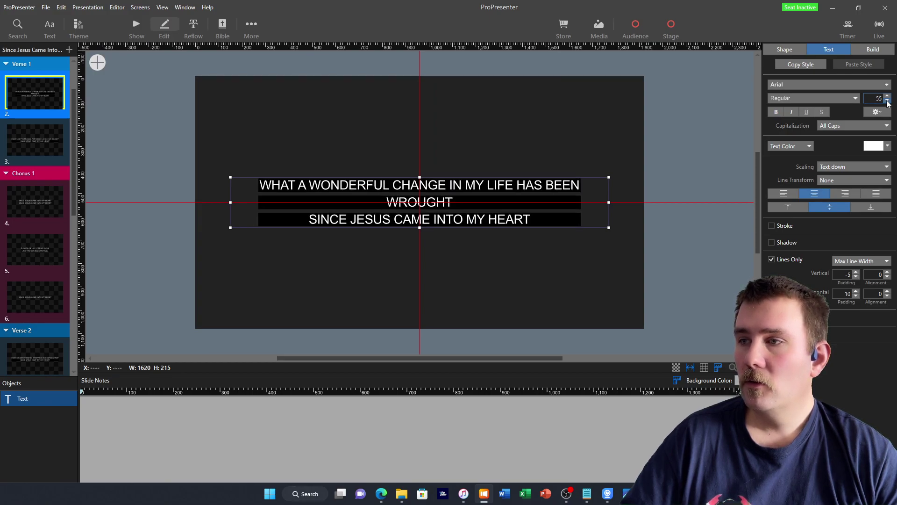
left_click(887, 101)
left_click(887, 100)
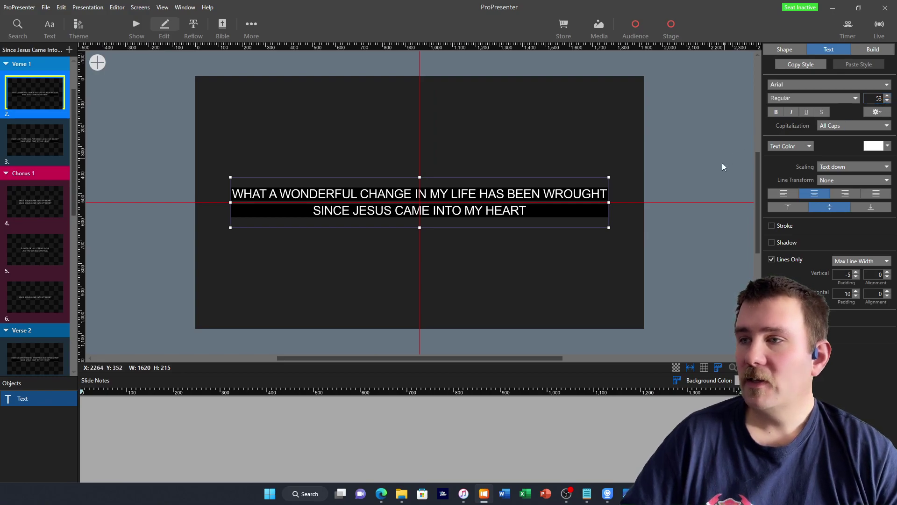
left_click(888, 97)
left_click(888, 98)
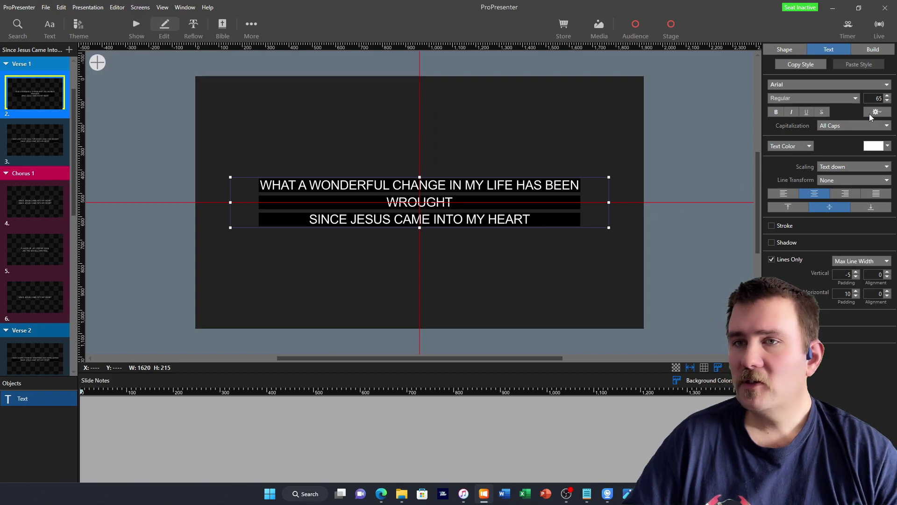
left_click(887, 100)
left_click(888, 100)
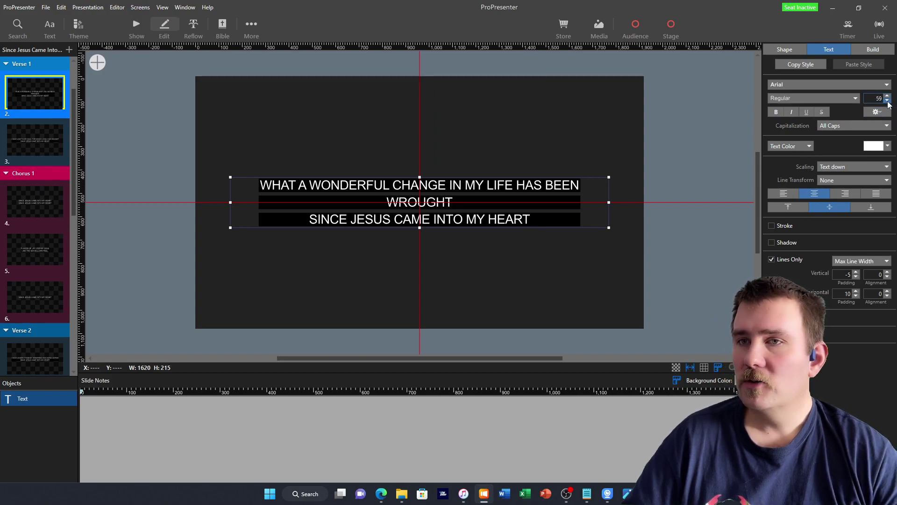
left_click(887, 100)
left_click(888, 100)
left_click(888, 100)
left_click(887, 100)
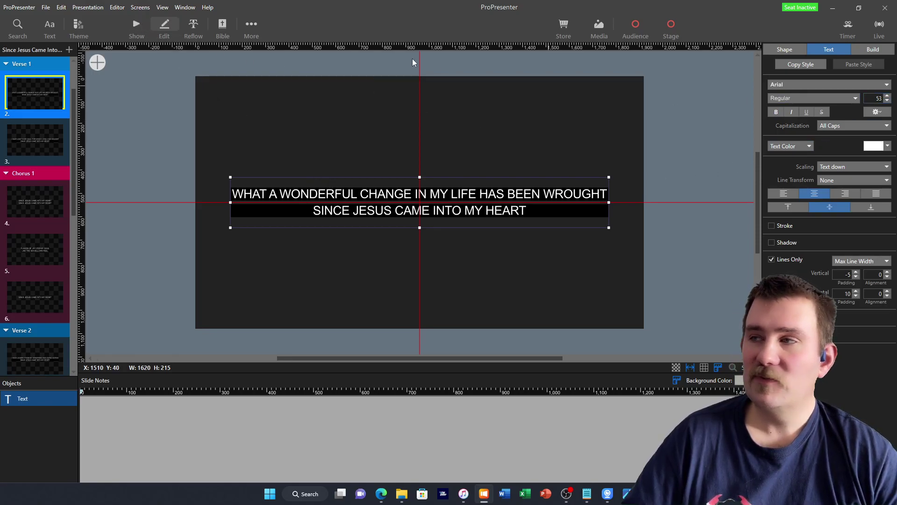
left_click(129, 23)
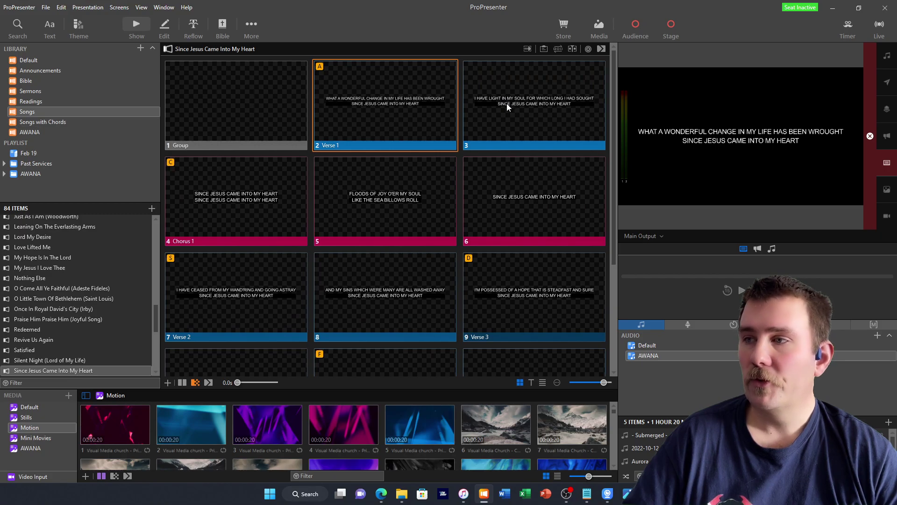
Open slide 10 in the editor and select its lyrics text box
scroll(431, 187, "down", 2)
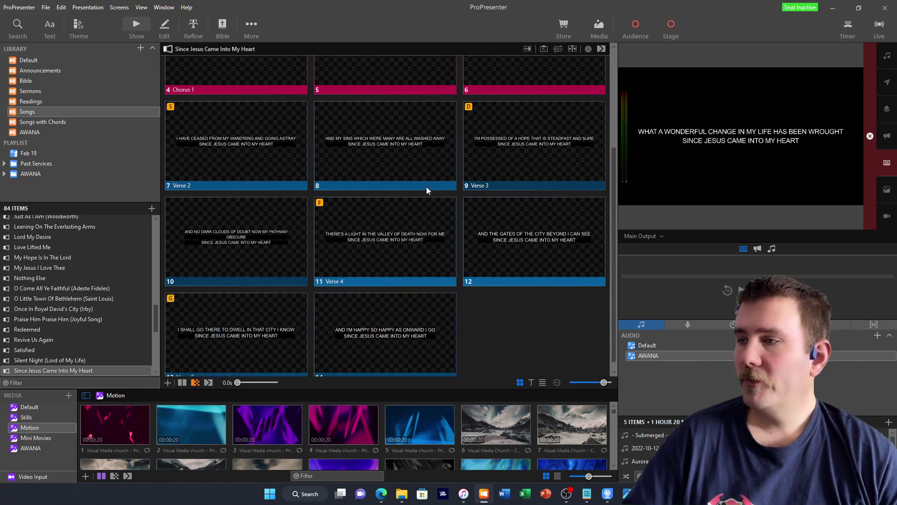
left_click(223, 244)
left_click(164, 24)
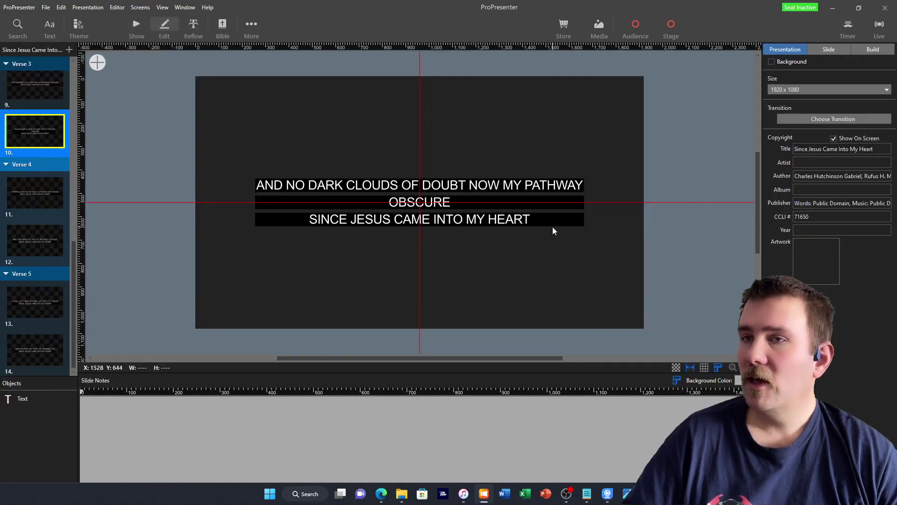
left_click(548, 208)
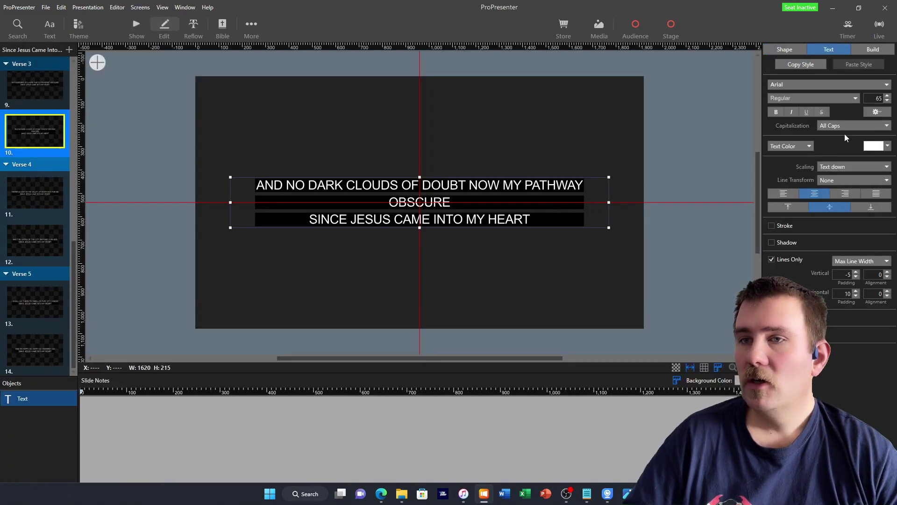
Lower the lyrics font size from 65 to 53 so 'pathway obscure' fits on one line
left_click(887, 100)
left_click(887, 101)
left_click(887, 100)
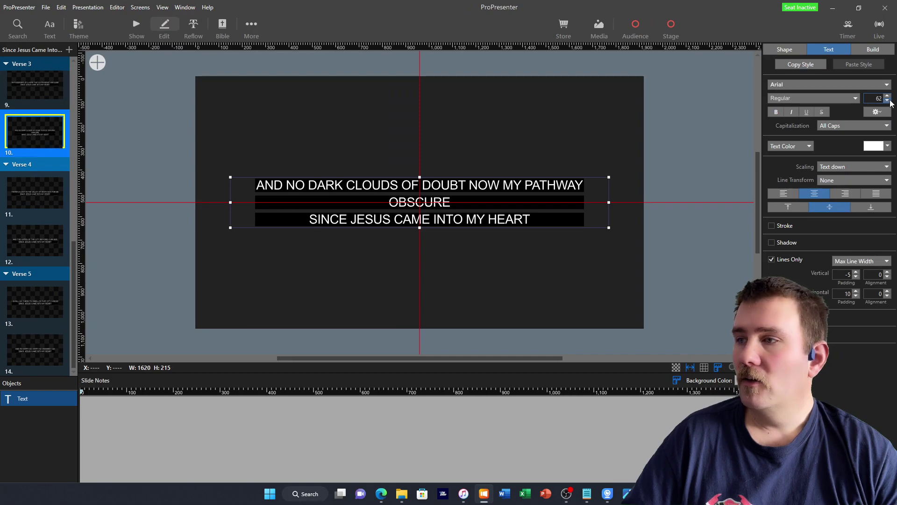
left_click(887, 100)
left_click(887, 100)
left_click(887, 100)
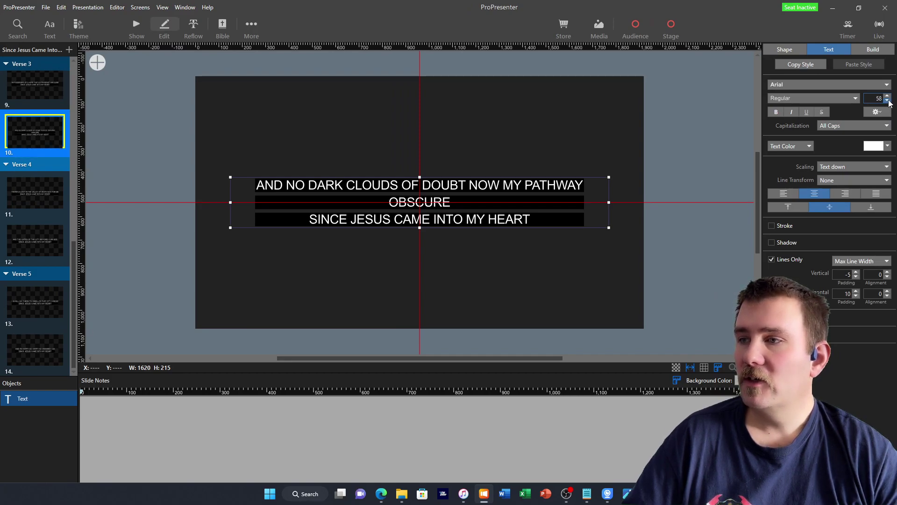
left_click(887, 100)
left_click(887, 100)
left_click(888, 101)
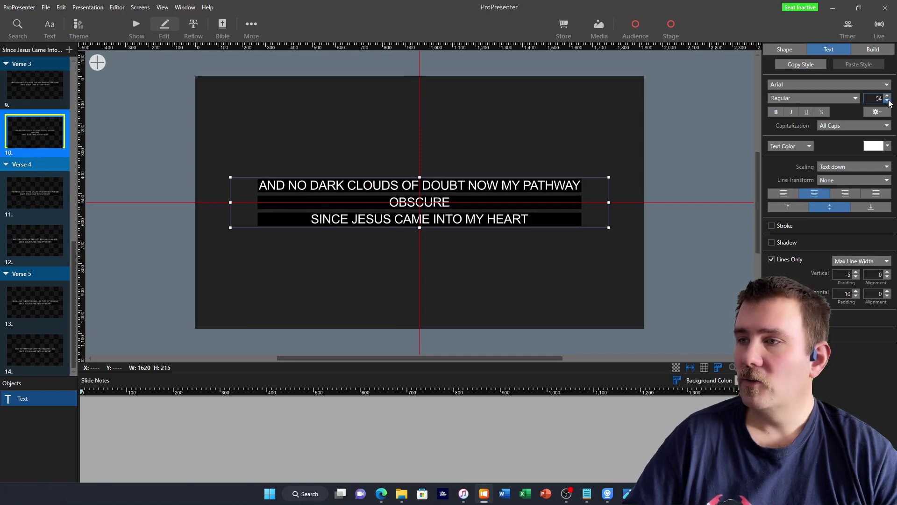
left_click(888, 101)
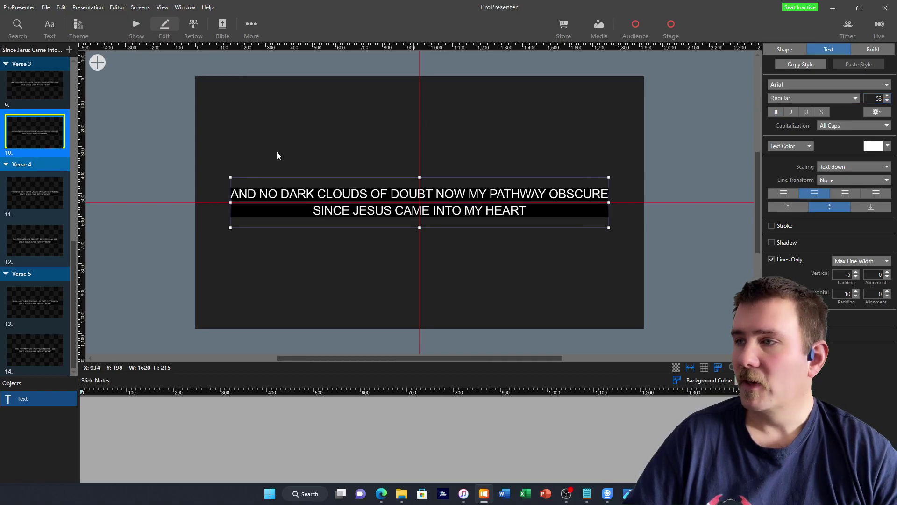
Return from the editor to the slide grid and put slide 9 (Verse 3) on output
left_click(136, 24)
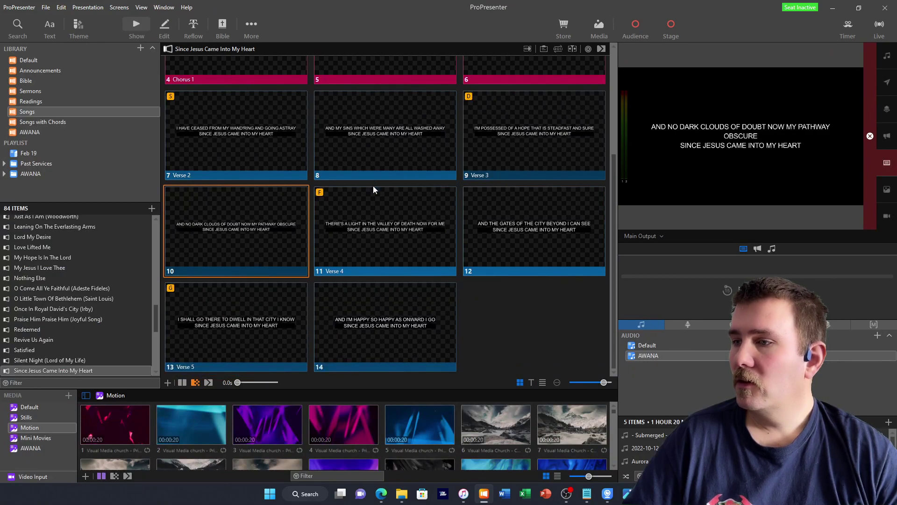
scroll(373, 186, "up", 3)
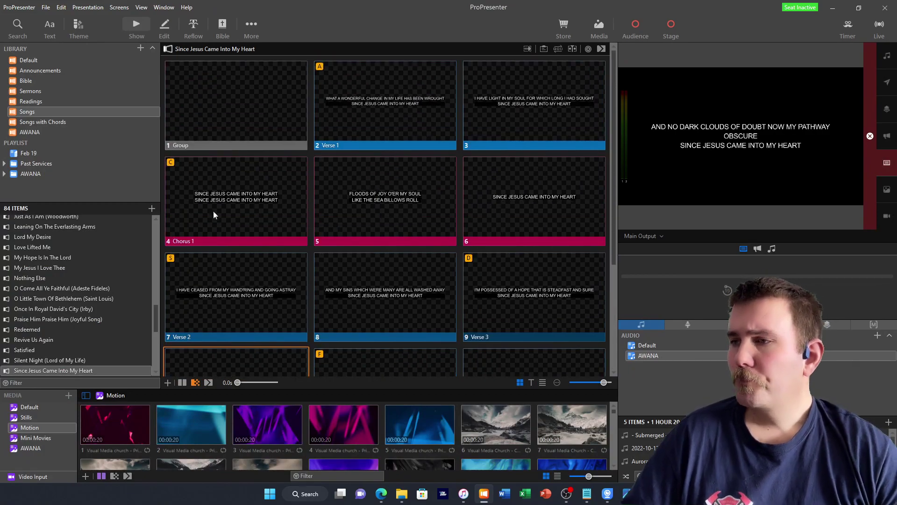
scroll(397, 154, "down", 3)
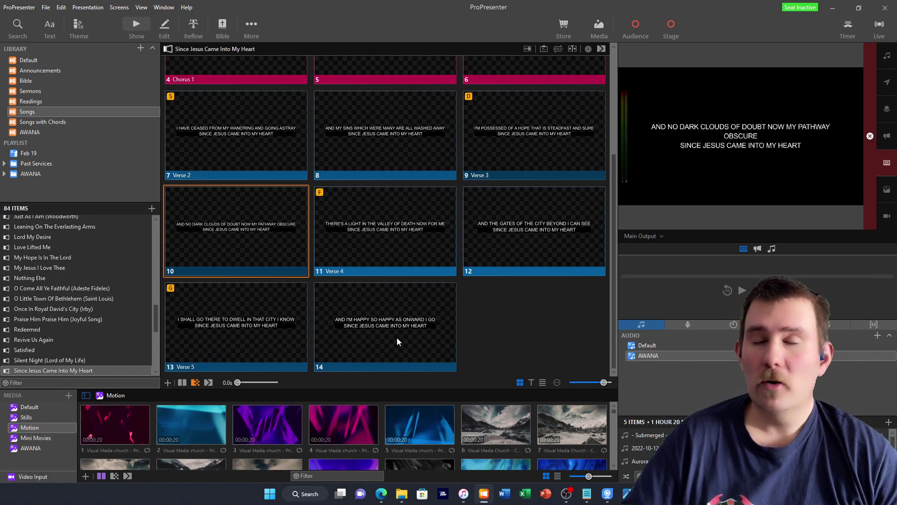
scroll(395, 330, "up", 1)
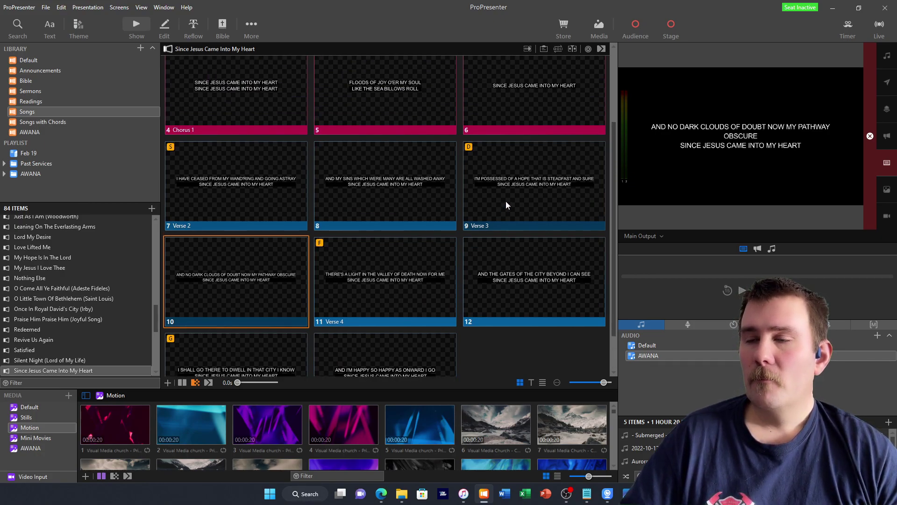
left_click(525, 195)
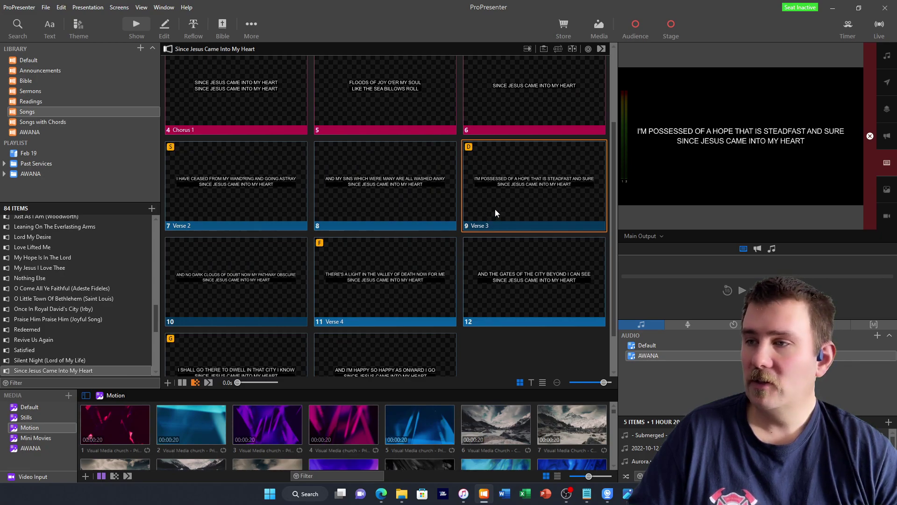
scroll(495, 209, "up", 1)
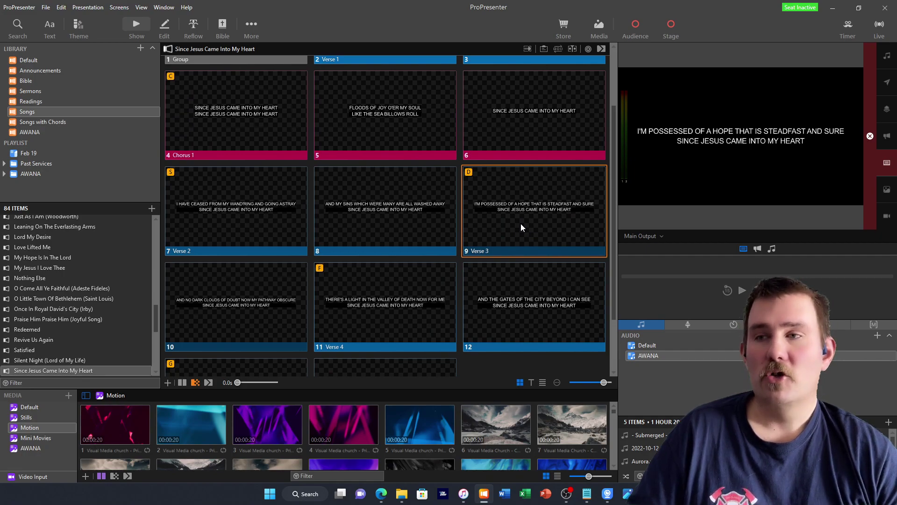
Disable slides 9–12 and confirm slide 8 advances straight to the Verse 5 slide
left_click(521, 223)
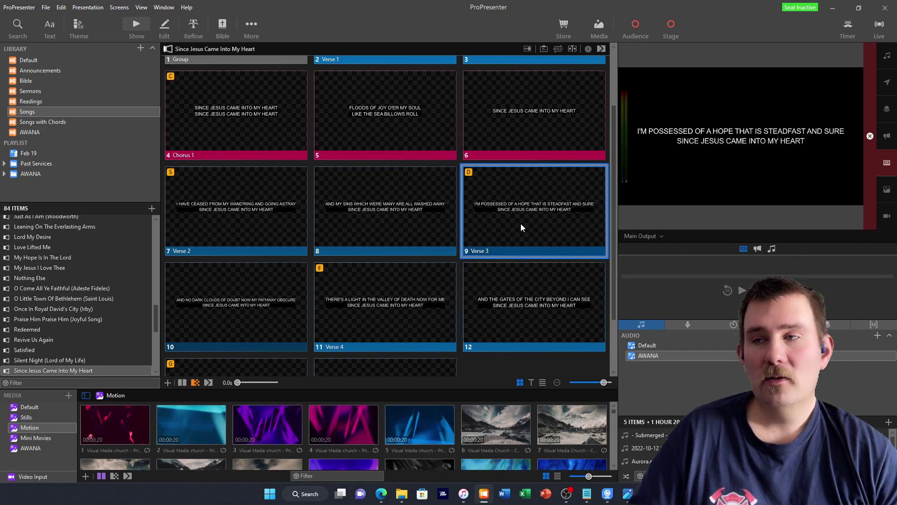
scroll(526, 234, "down", 3)
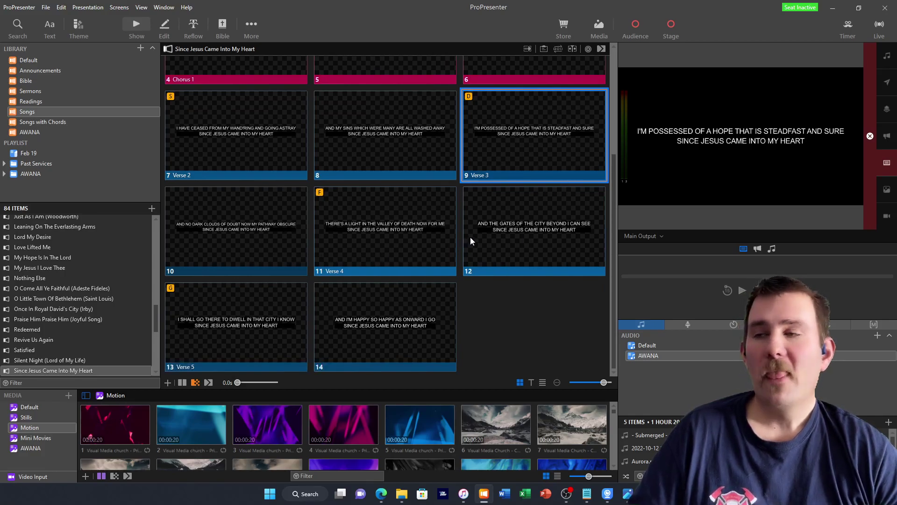
left_click(528, 231, "shift")
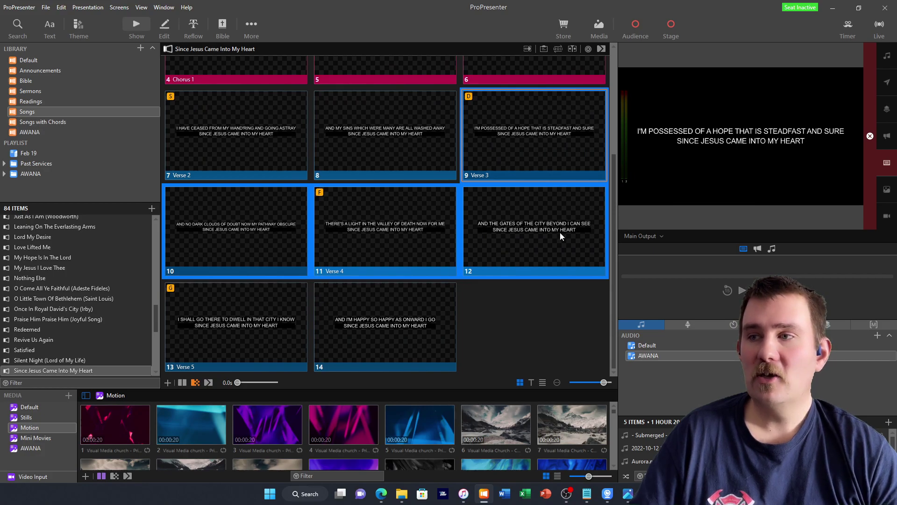
right_click(516, 214)
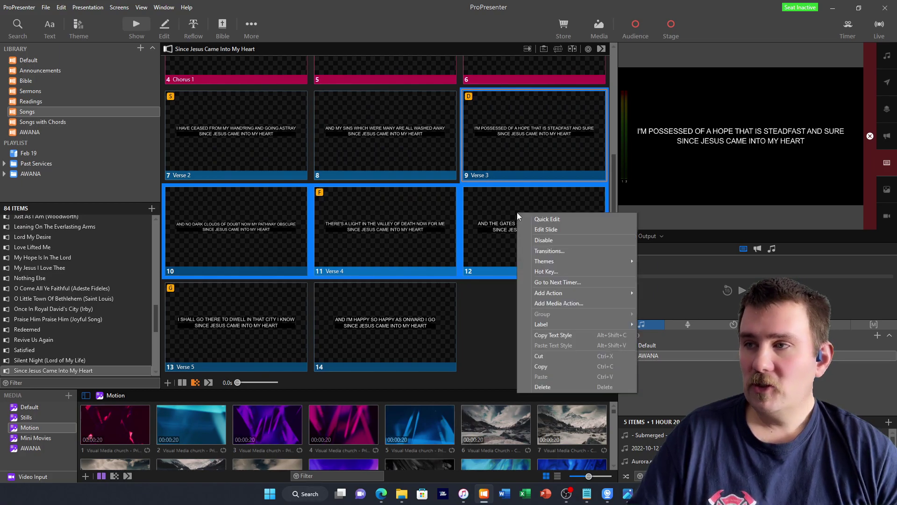
left_click(545, 240)
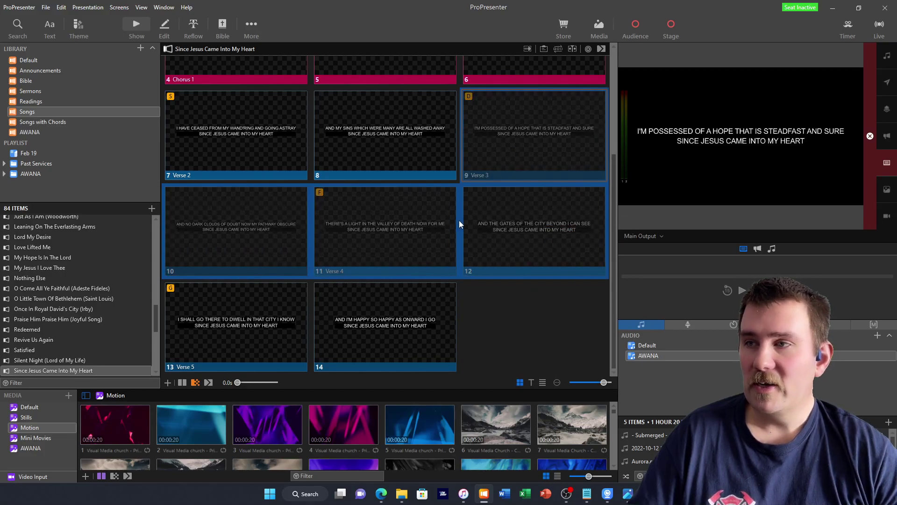
left_click(408, 133)
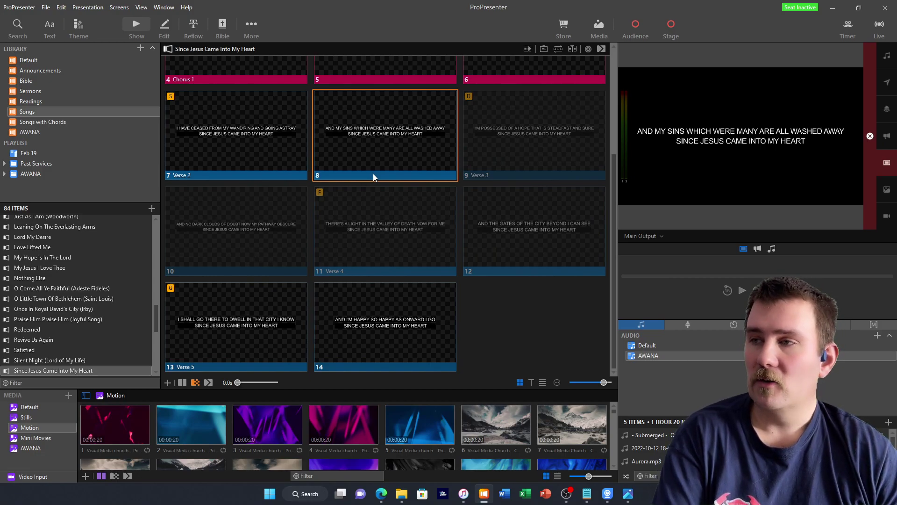
key("g")
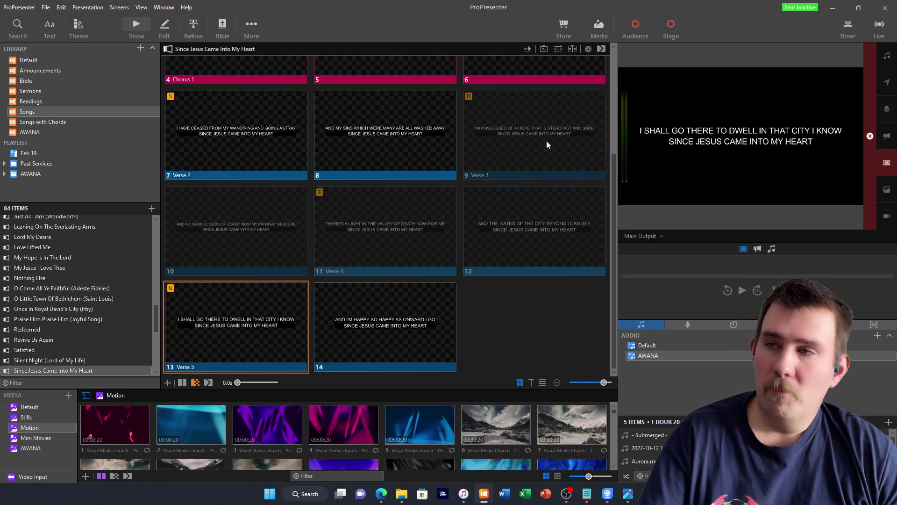
Delete the greyed-out slides 9–12, leaving 10 slides with Verse 5 as slide 9
left_click(534, 134)
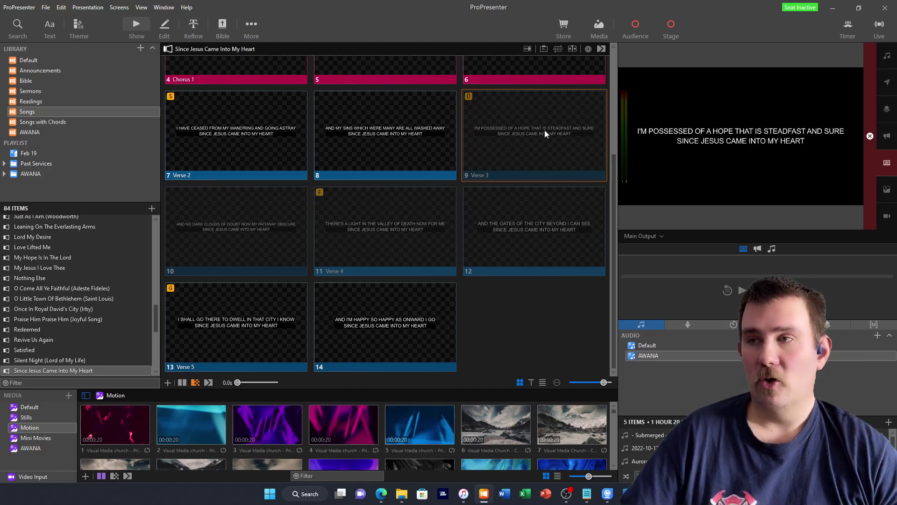
right_click(548, 227)
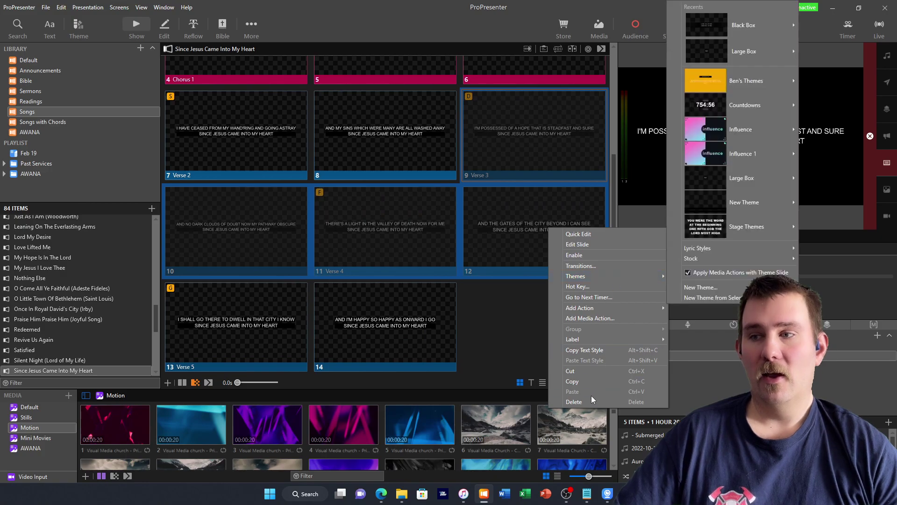
left_click(581, 401)
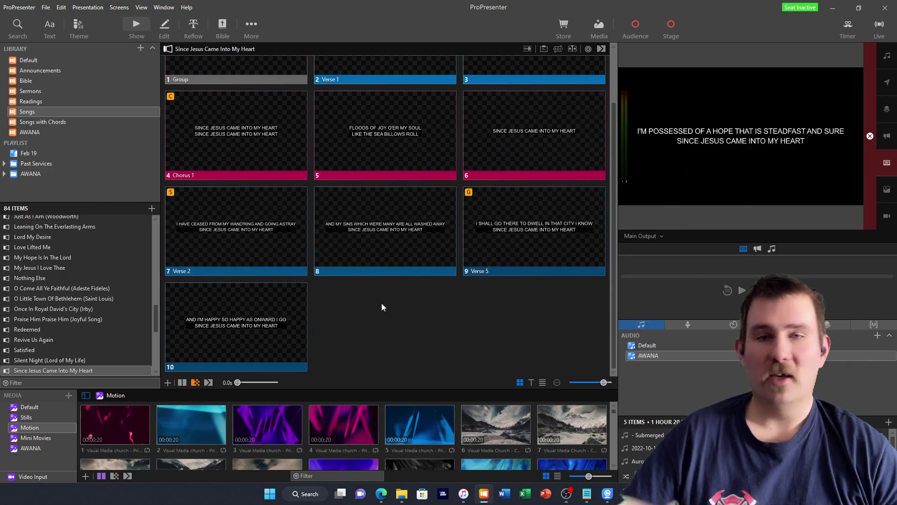
scroll(417, 213, "up", 2)
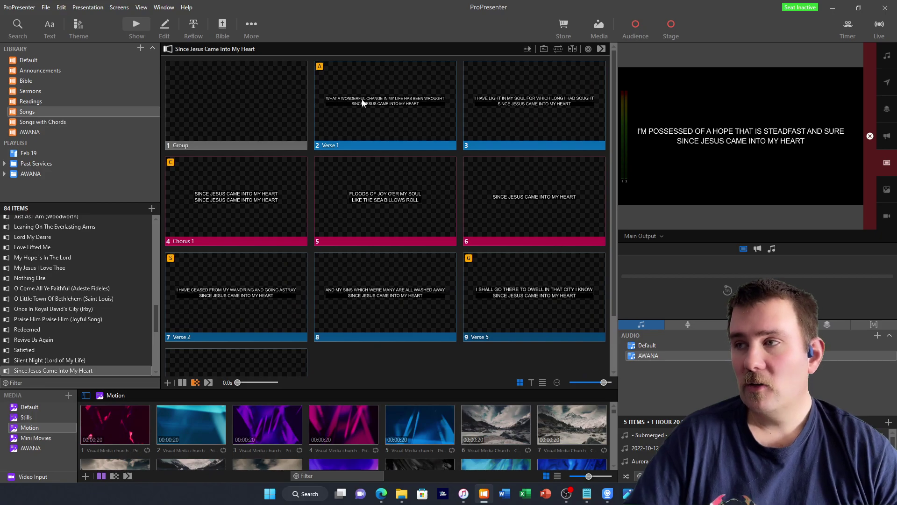
scroll(401, 219, "down", 2)
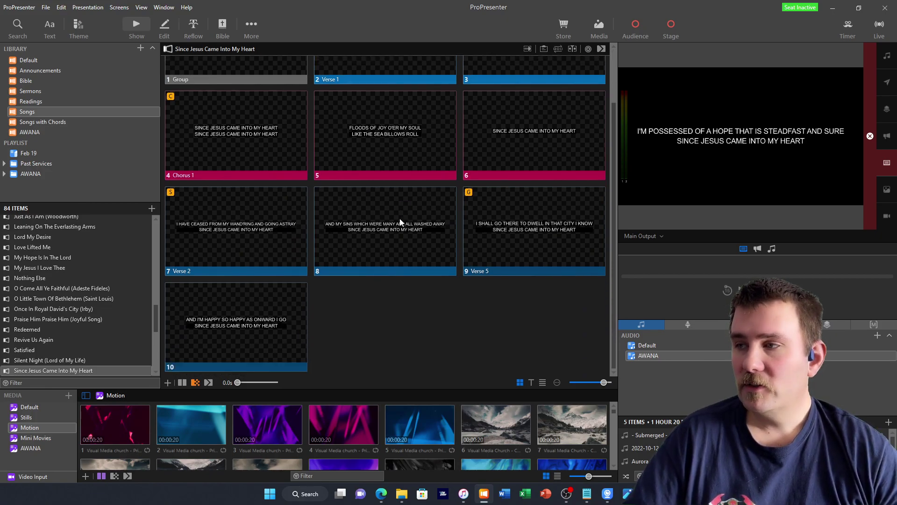
Change slide 9's group from Verse 5 to Verse 3
left_click(518, 240)
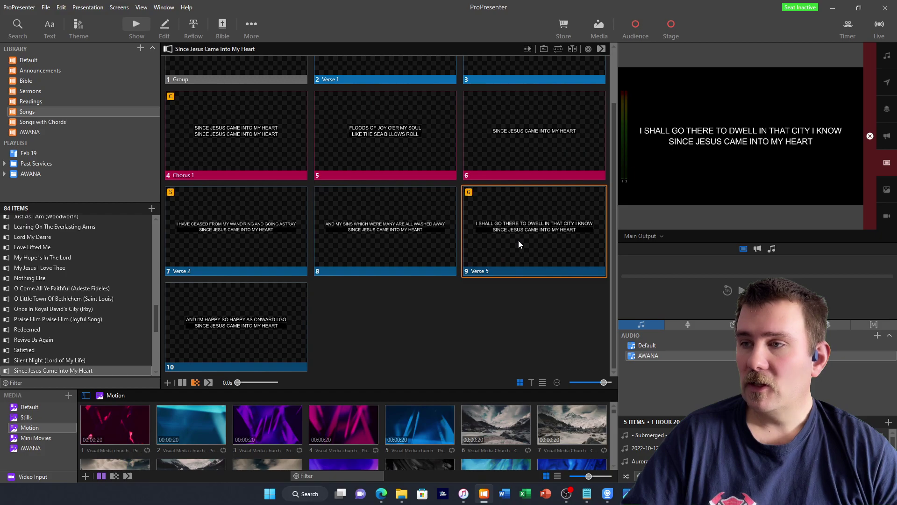
right_click(518, 239)
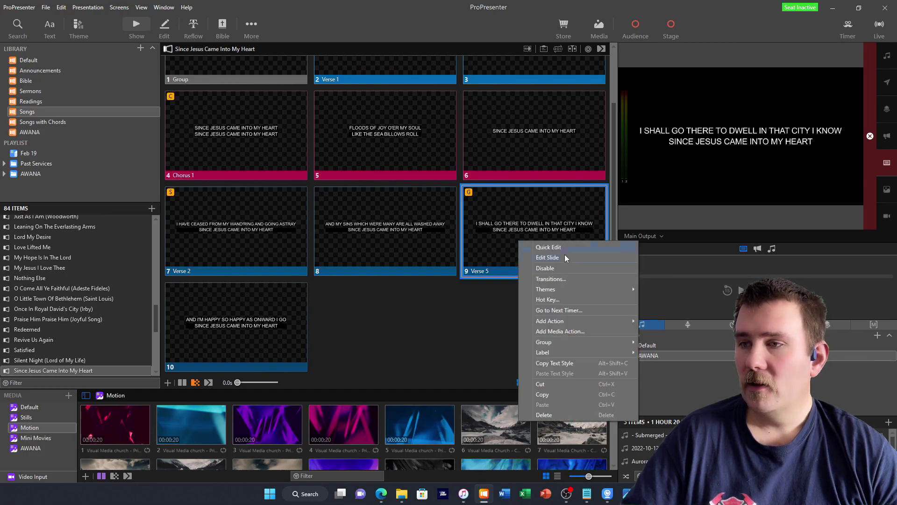
mouse_move(550, 345)
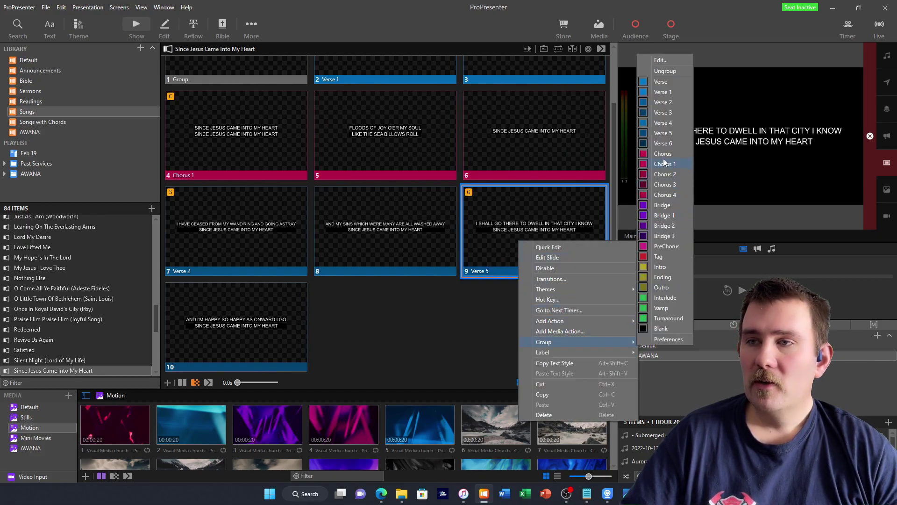
left_click(663, 113)
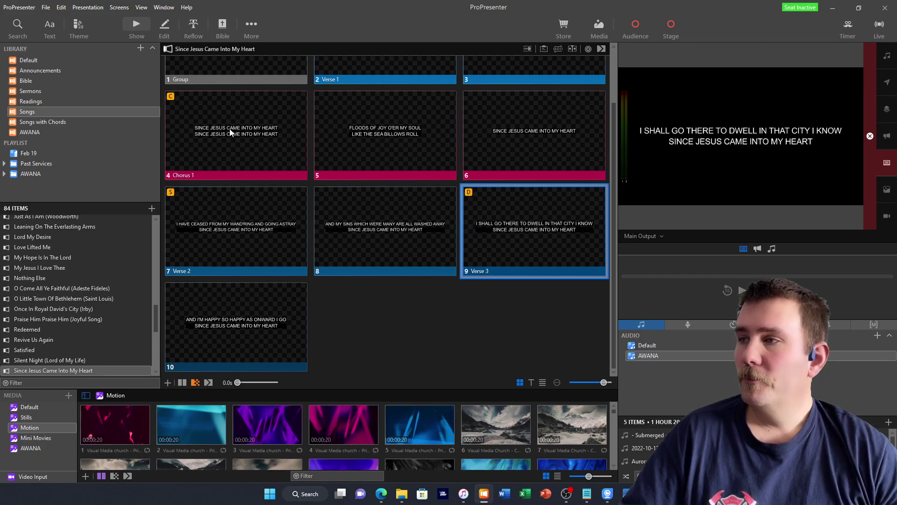
Select the Chorus 1 slides 4 through 6
scroll(393, 177, "down", 1)
scroll(393, 177, "up", 1)
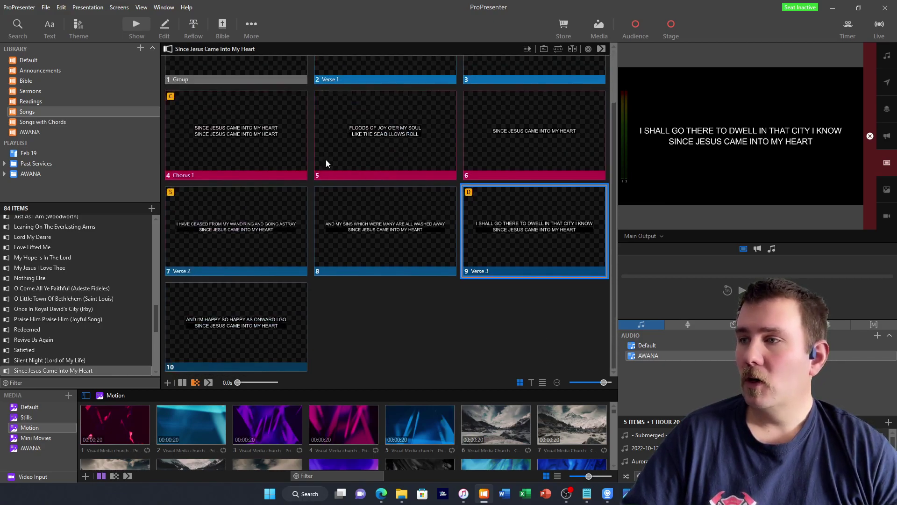
left_click(218, 126)
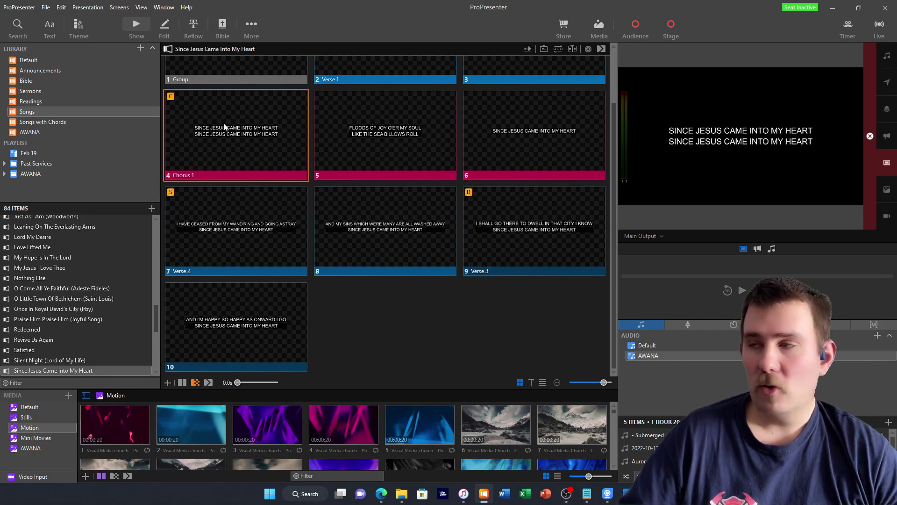
left_click(223, 123)
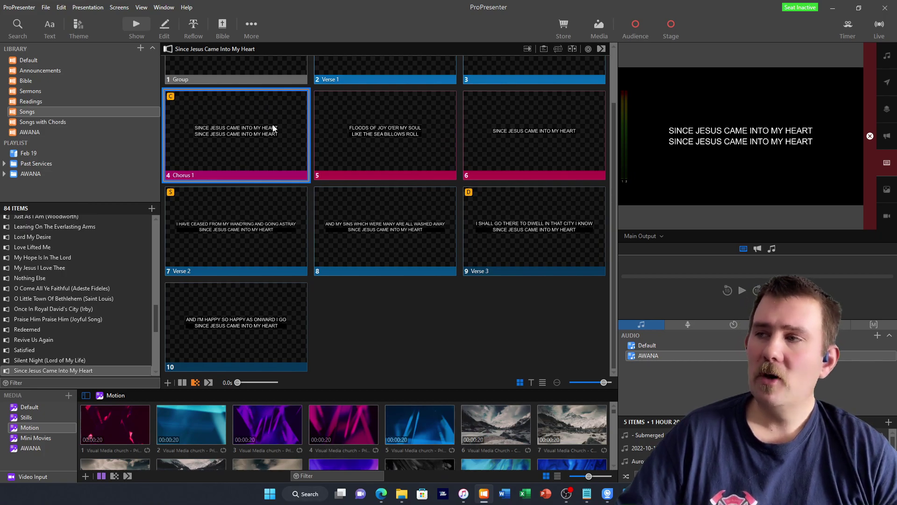
left_click(523, 223)
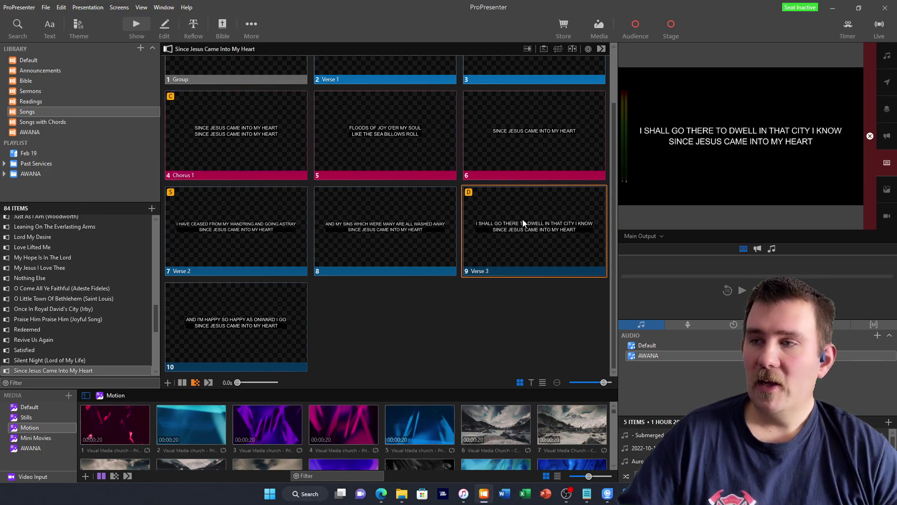
left_click(216, 135)
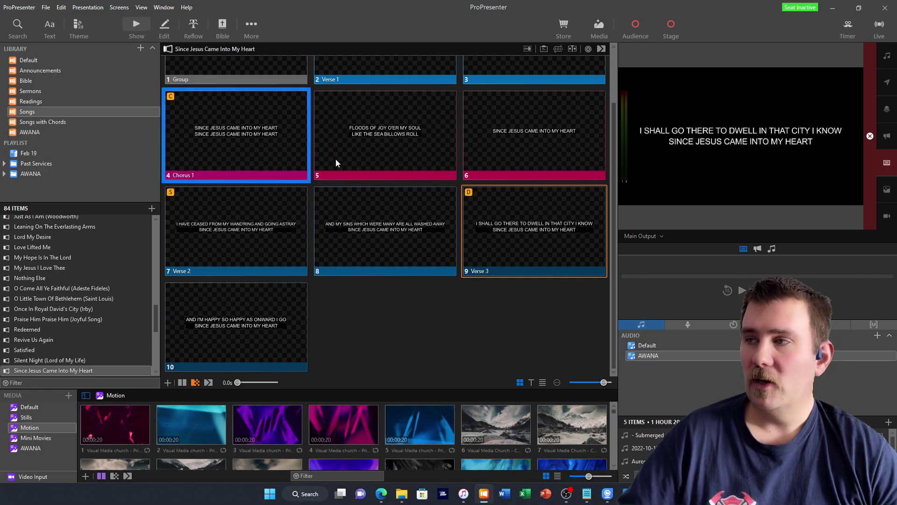
left_click(268, 148)
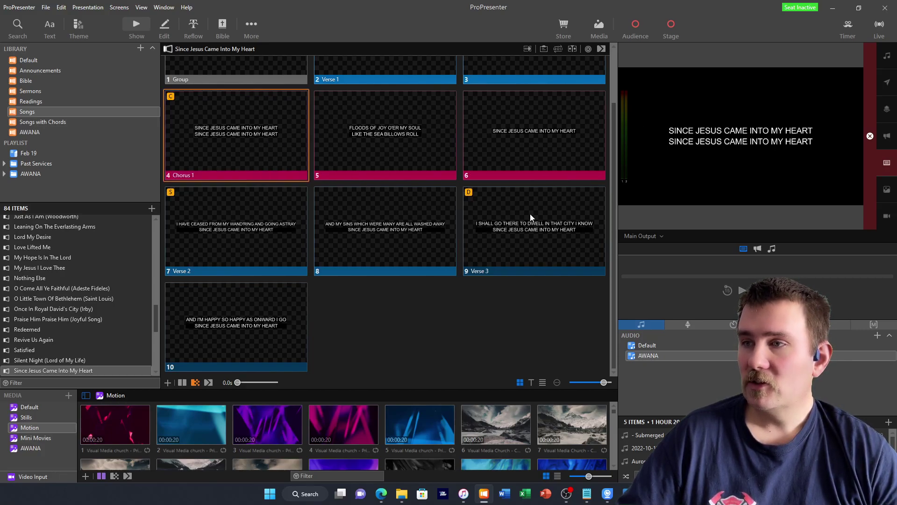
left_click(212, 134)
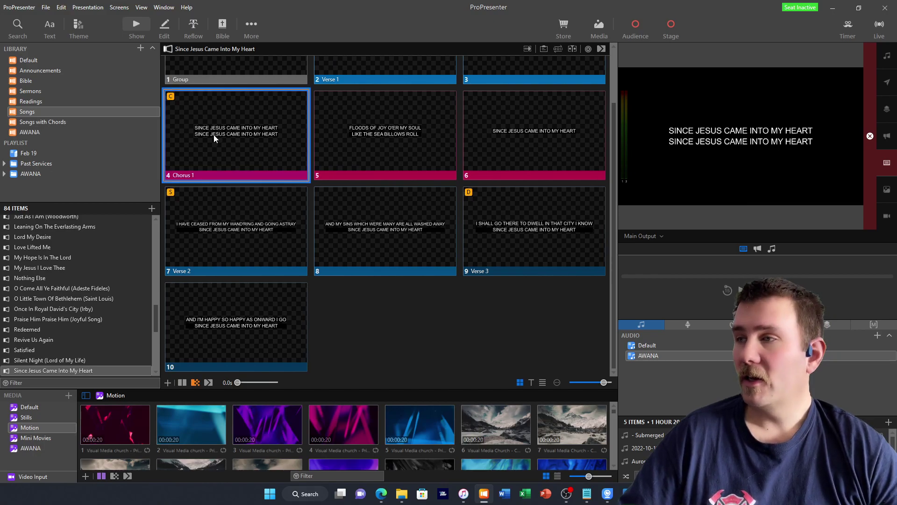
left_click(529, 123, "shift")
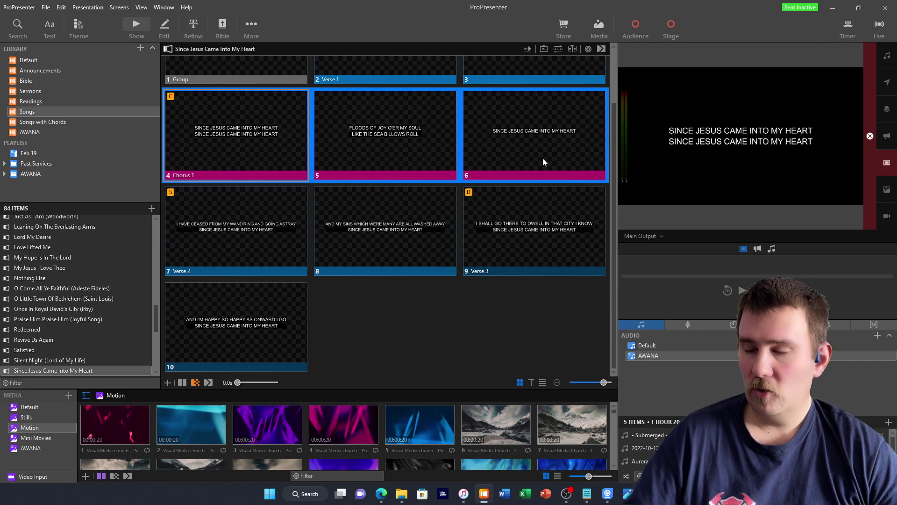
Paste the Chorus 1 slides after slide 10, the final Verse 3 slide
left_click(211, 331)
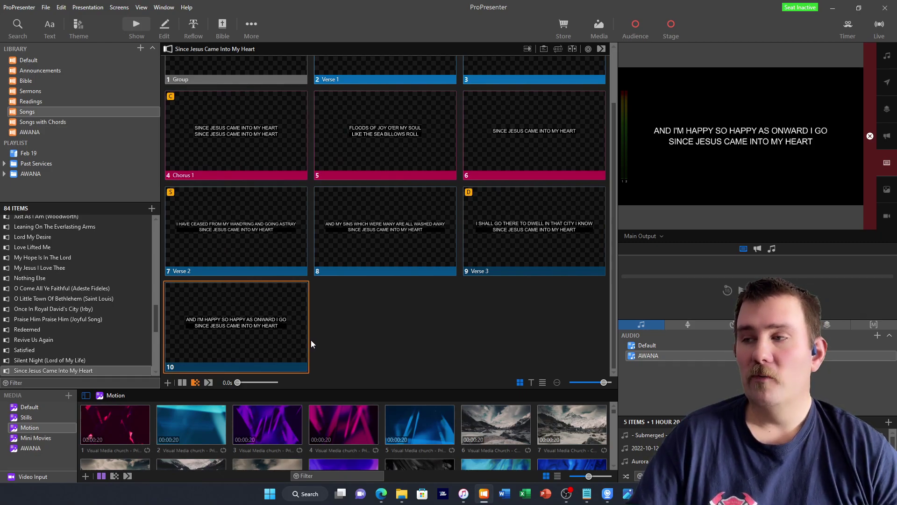
key("ctrl+v")
scroll(398, 300, "down", 3)
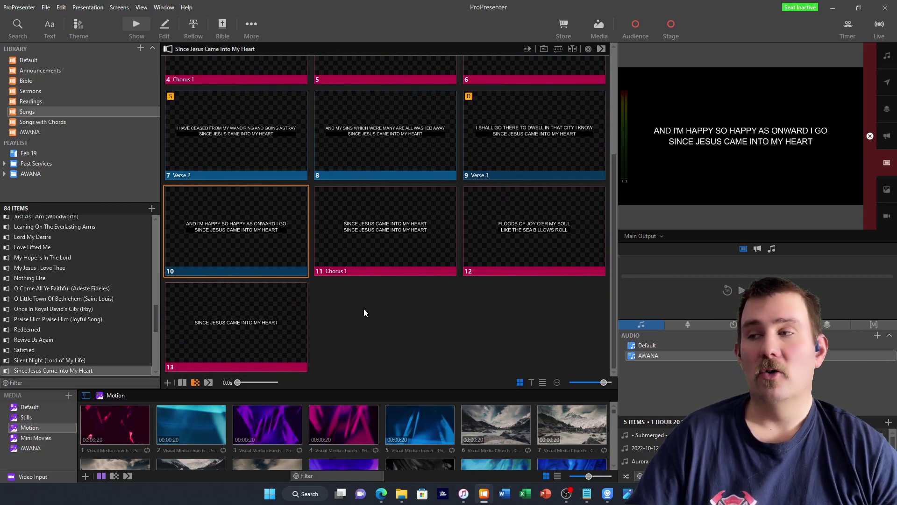
scroll(381, 299, "down", 2)
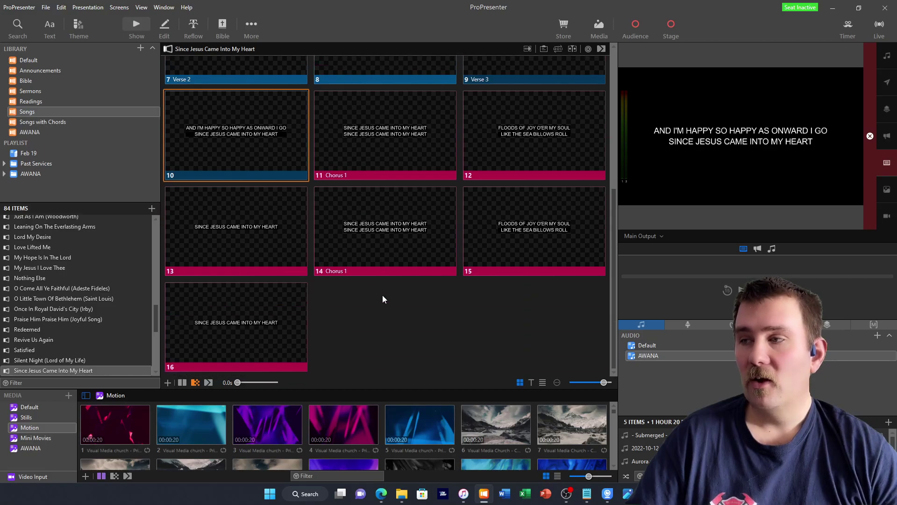
scroll(417, 246, "up", 4)
scroll(417, 245, "up", 1)
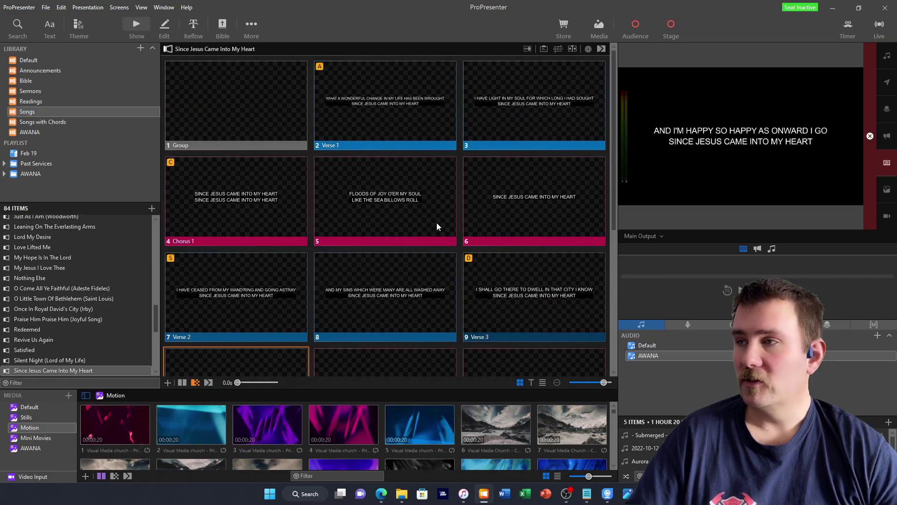
In the arrangement bar, drag a Chorus 1 tag between Verse 2 and Verse 3
left_click(559, 49)
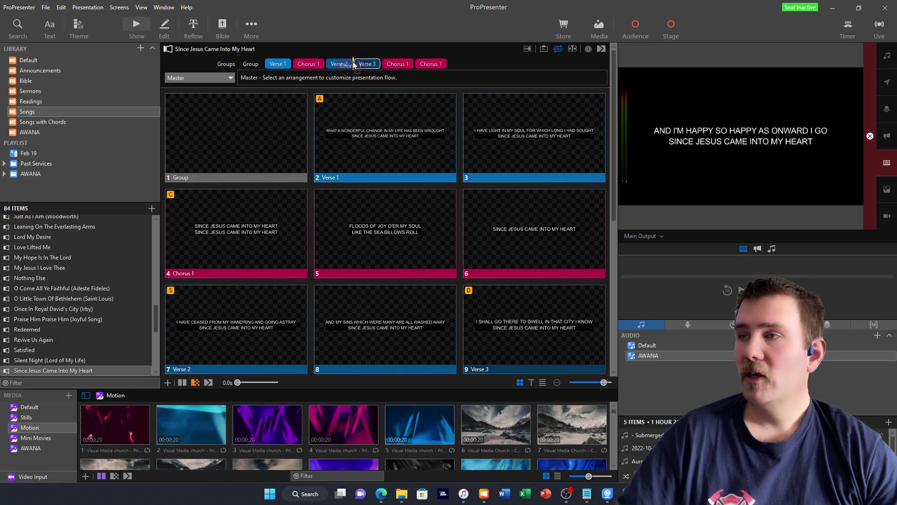
left_click_drag(353, 65, 354, 65)
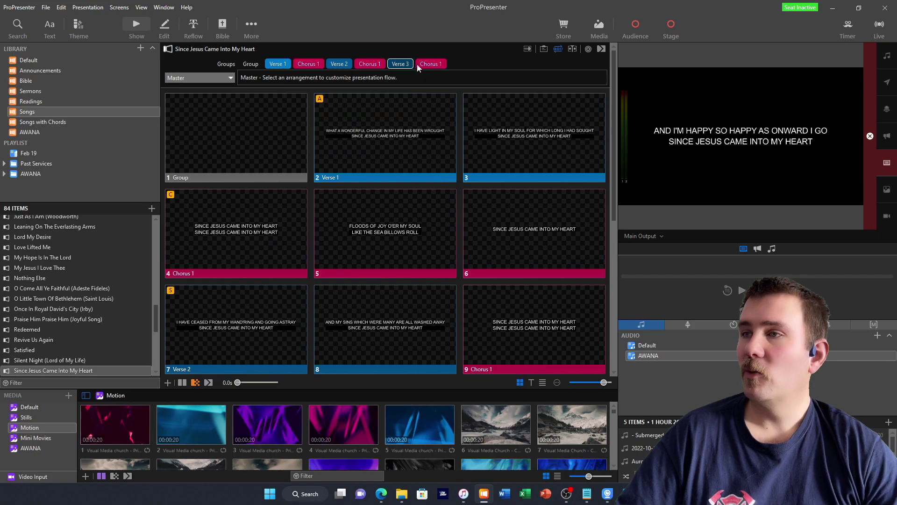
scroll(486, 164, "down", 4)
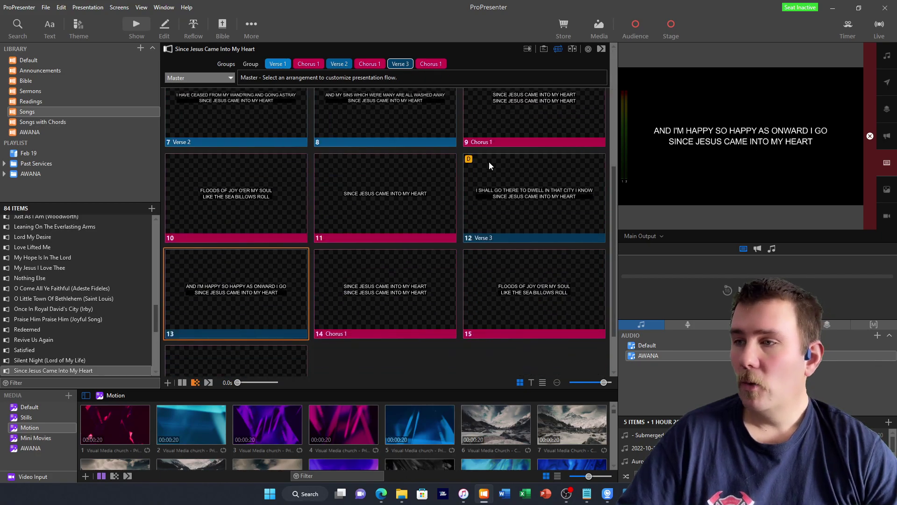
scroll(487, 175, "up", 4)
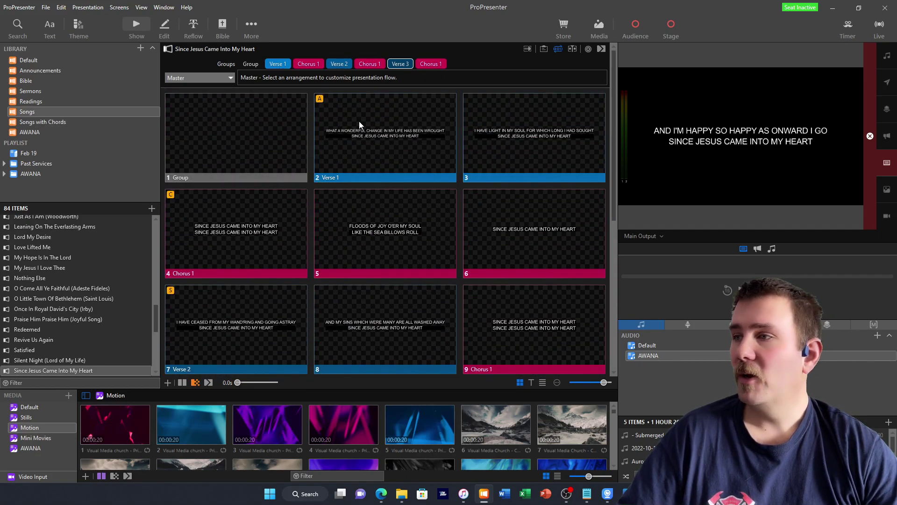
Put slide 1, the song title and public-domain credits, on the output
left_click(245, 136)
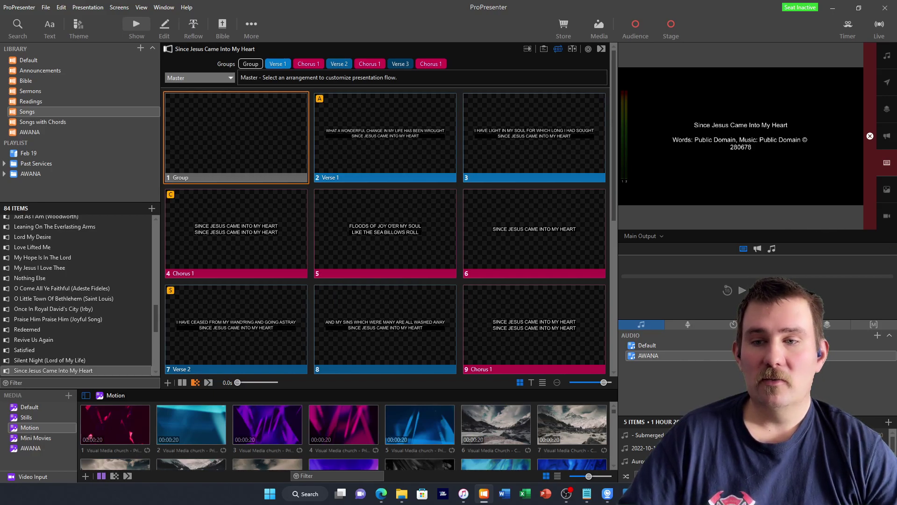
key("alt+Tab")
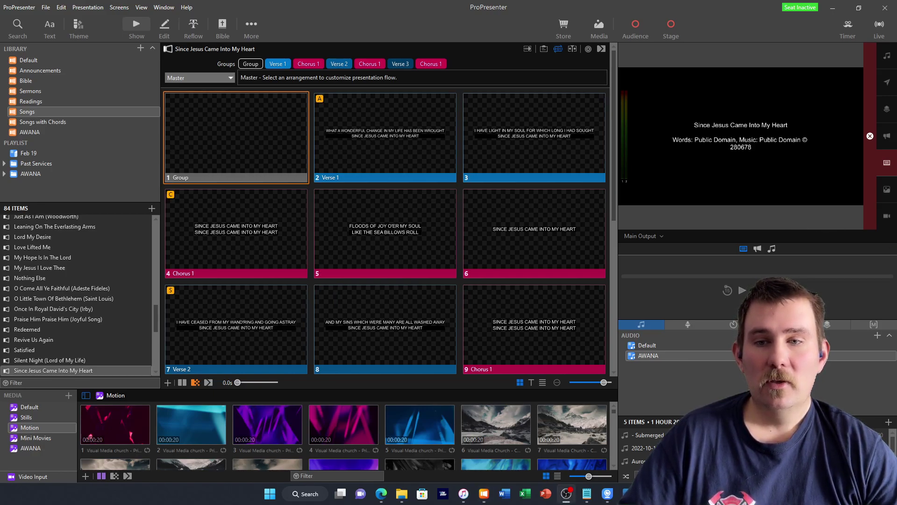